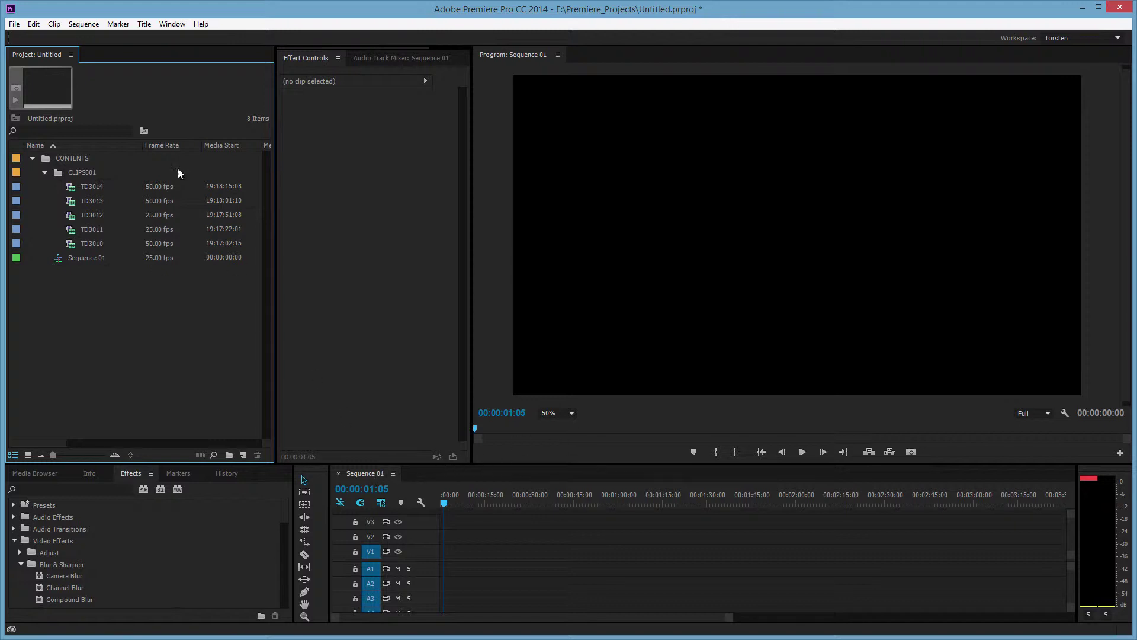
- Inspect the details of Sequence 01 and clips TD3011 through TD3014 to compare formats
left_click(81, 261)
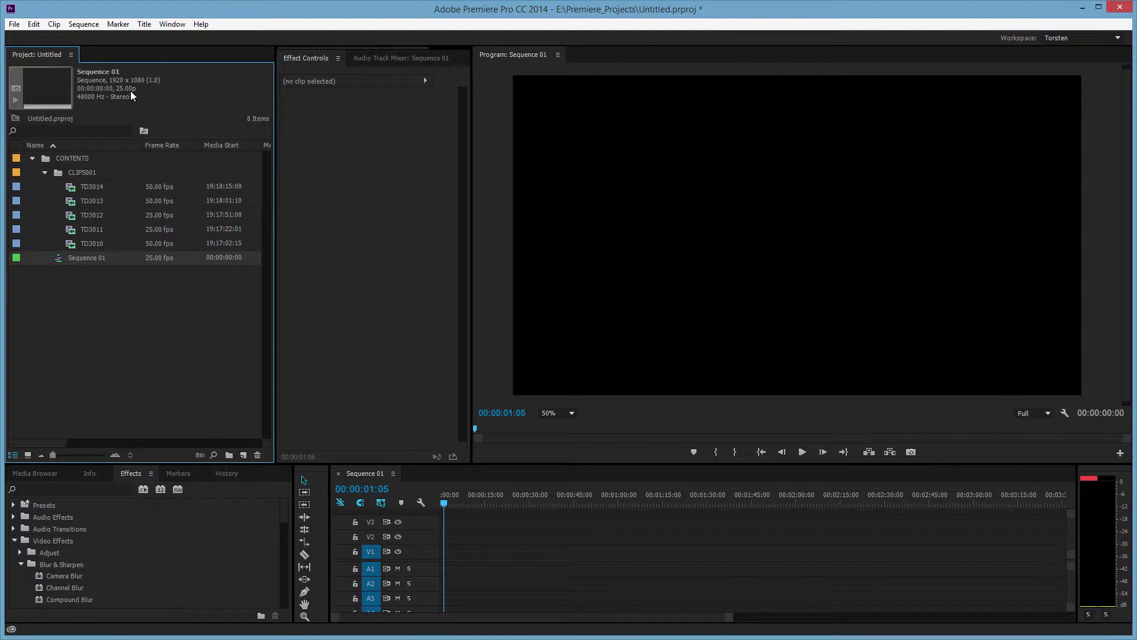
left_click(92, 190)
left_click(91, 197)
left_click(93, 229)
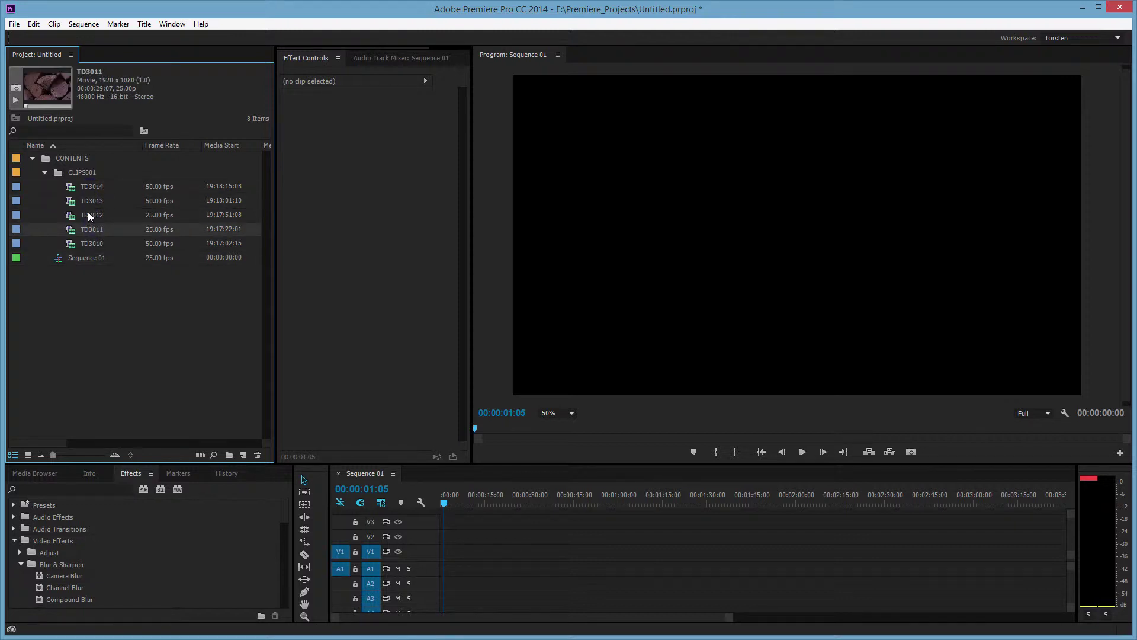
left_click(88, 214)
left_click(89, 228)
- Select TD3010 (1280x720) together with TD3011 (1920x1080)
mouse_move(87, 242)
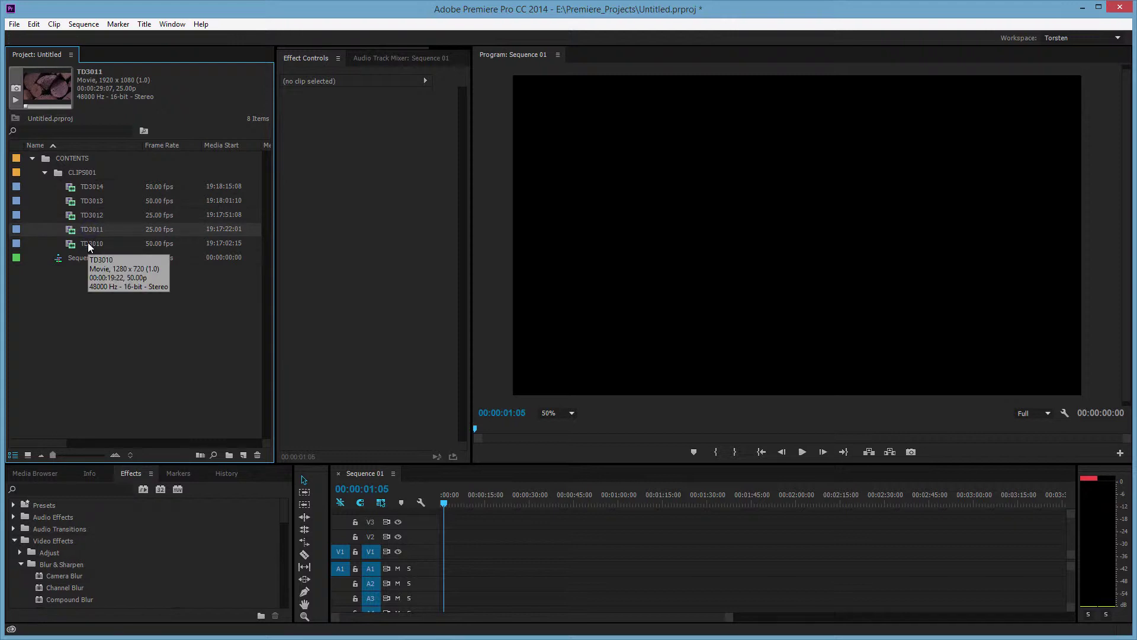
left_click(87, 243)
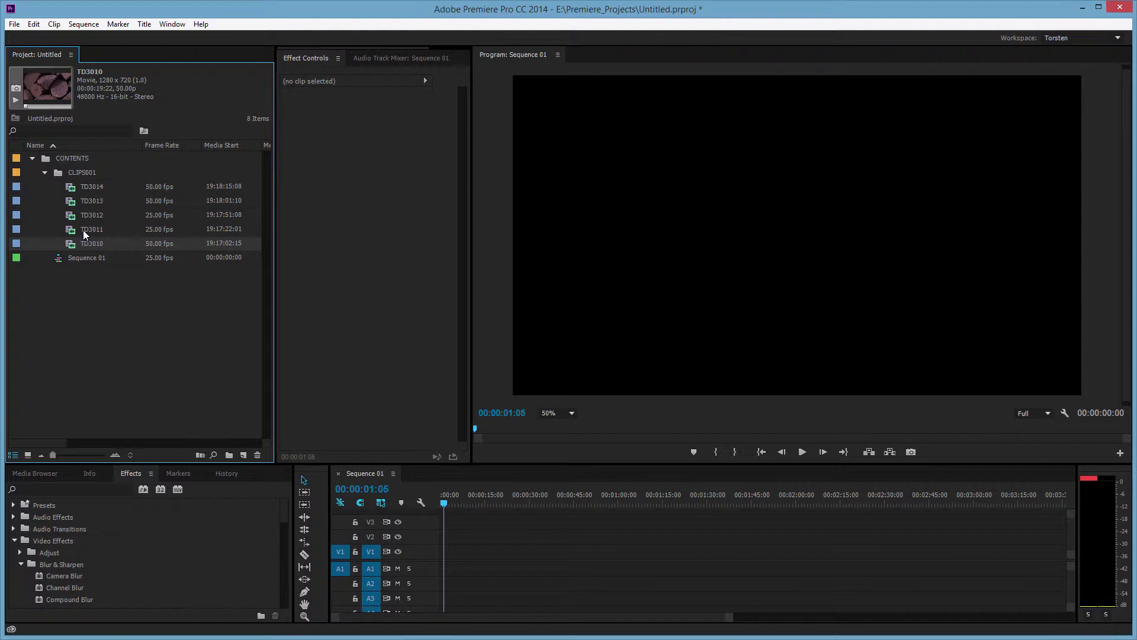
left_click(81, 228, "shift")
- Place TD3010 and TD3011 on V1, then preview frames at 8:10 and 28:15
left_click_drag(88, 231, 510, 572)
left_click(466, 502)
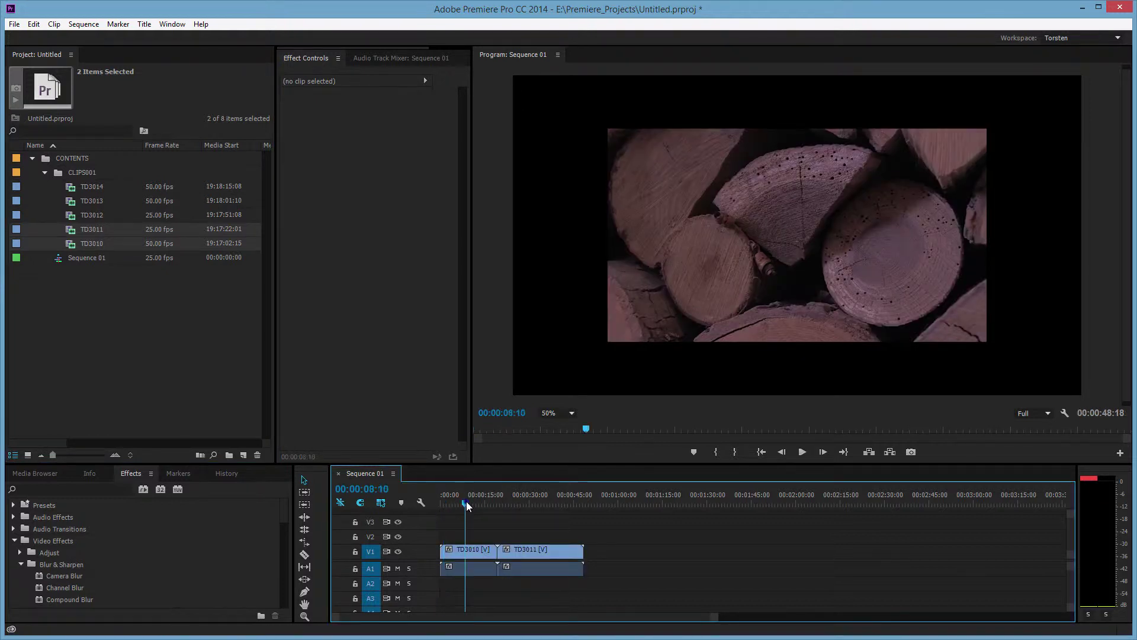
left_click(526, 502)
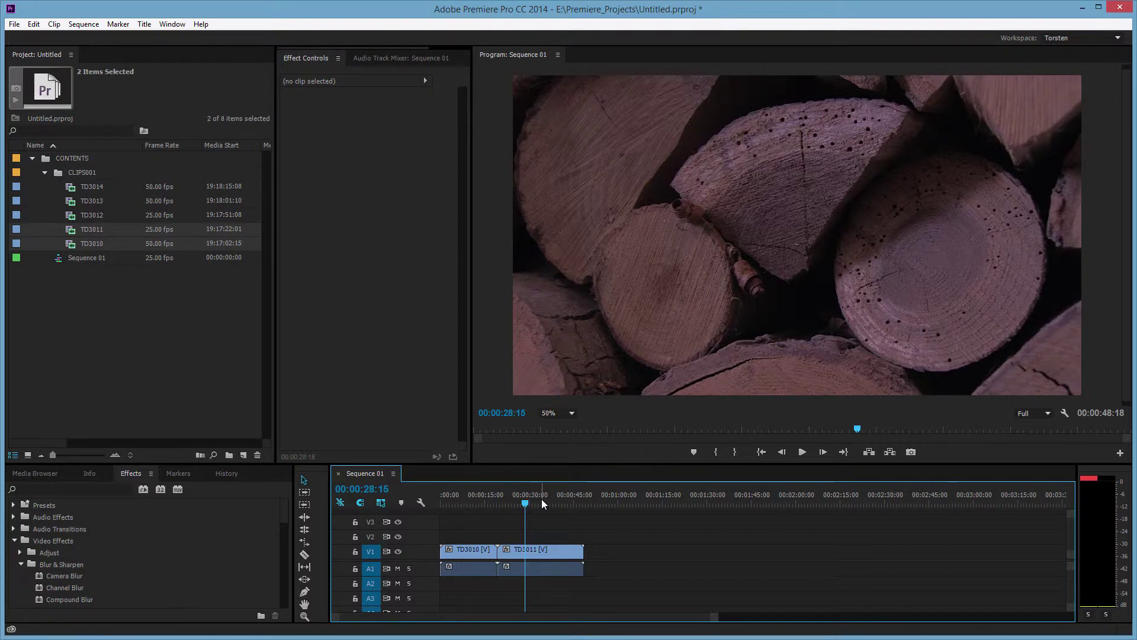
- Set TD3010's Motion Scale to 150, then compare its settings with TD3011's
left_click(468, 502)
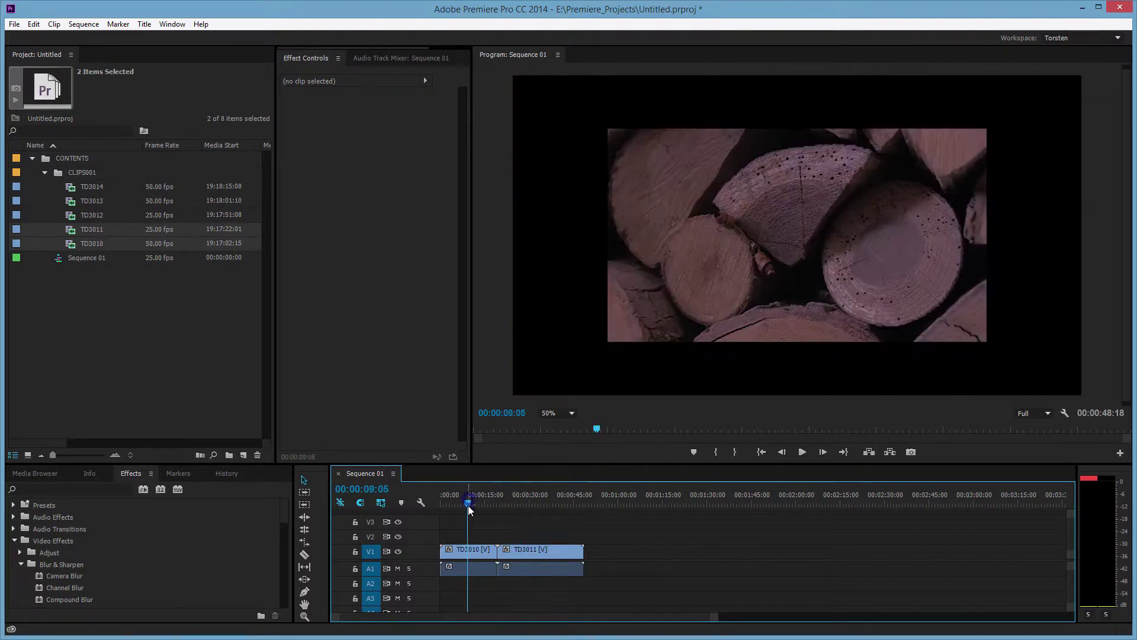
left_click(477, 550)
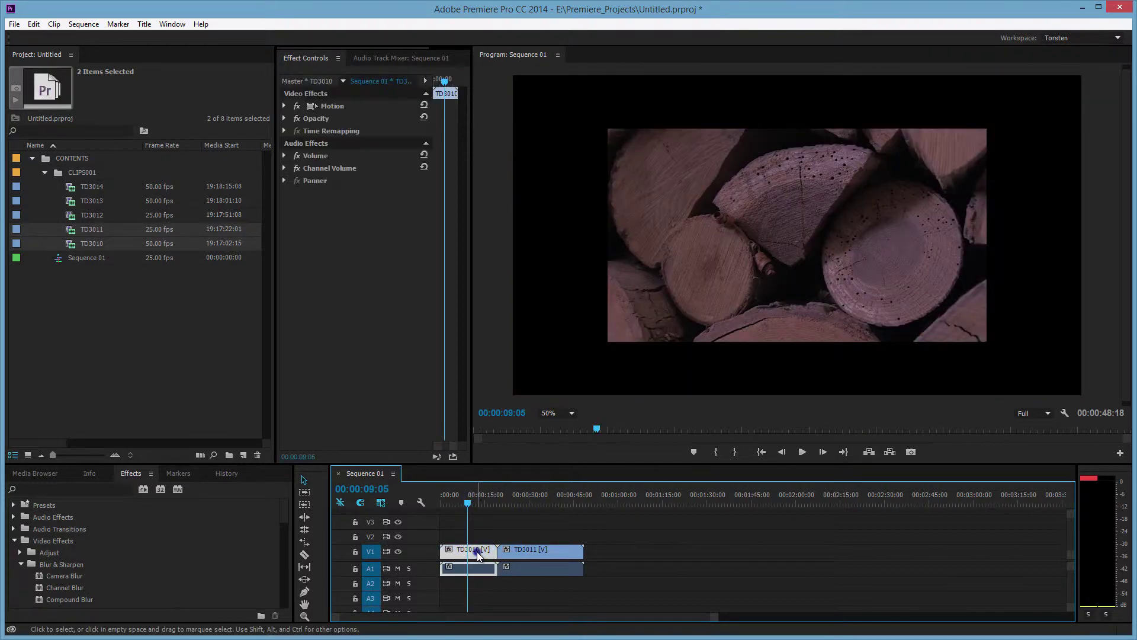
left_click(284, 105)
left_click(362, 133)
type("150")
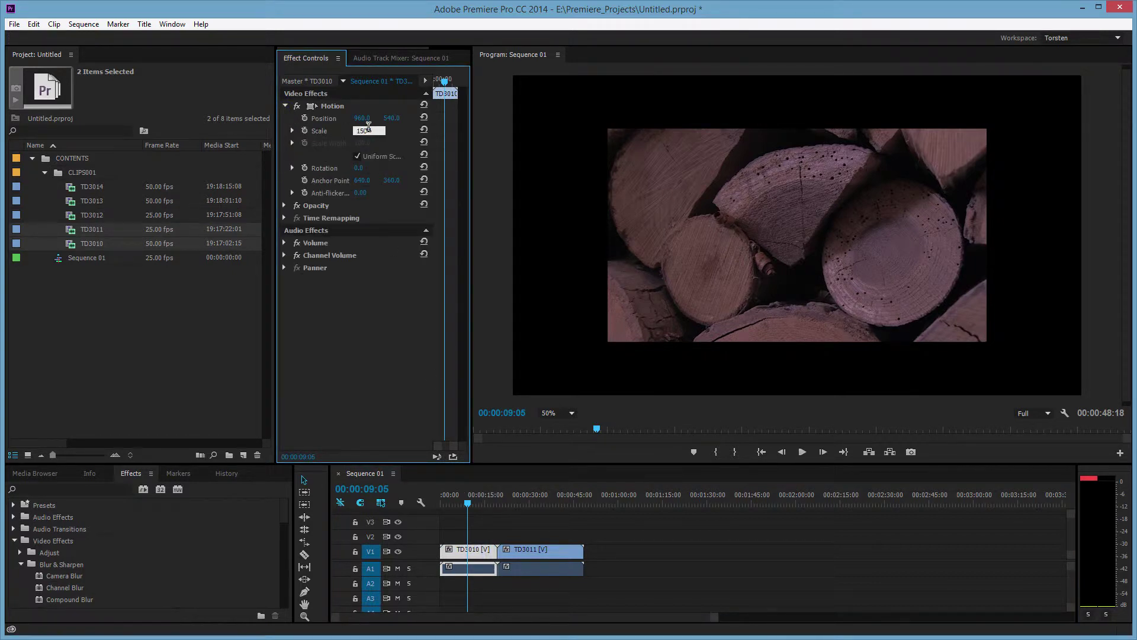
key("Return")
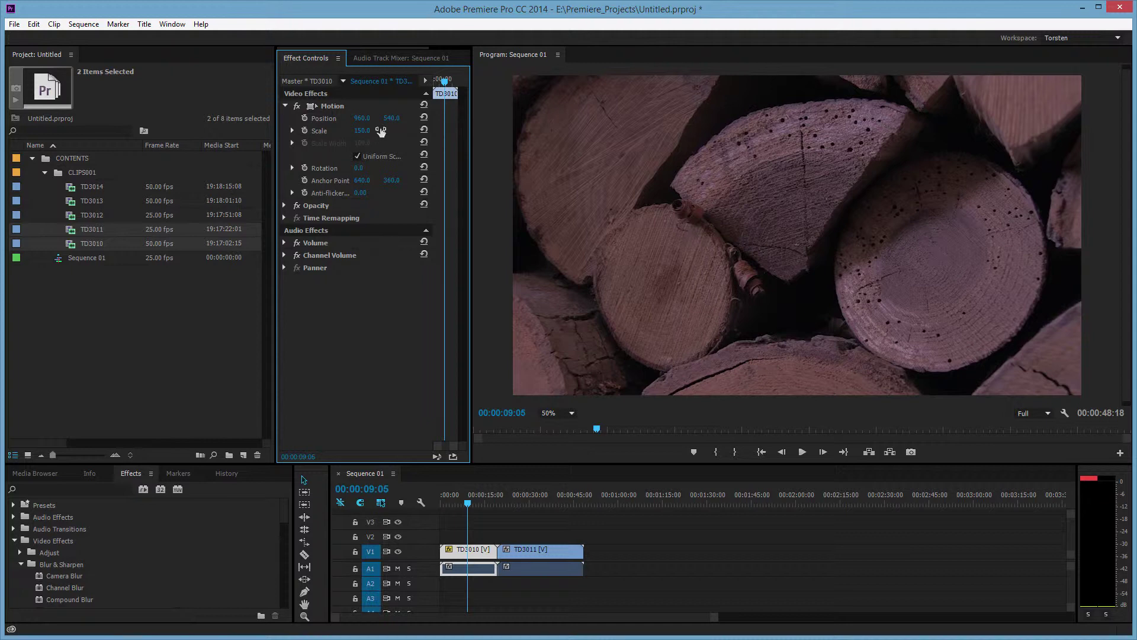
left_click(536, 549)
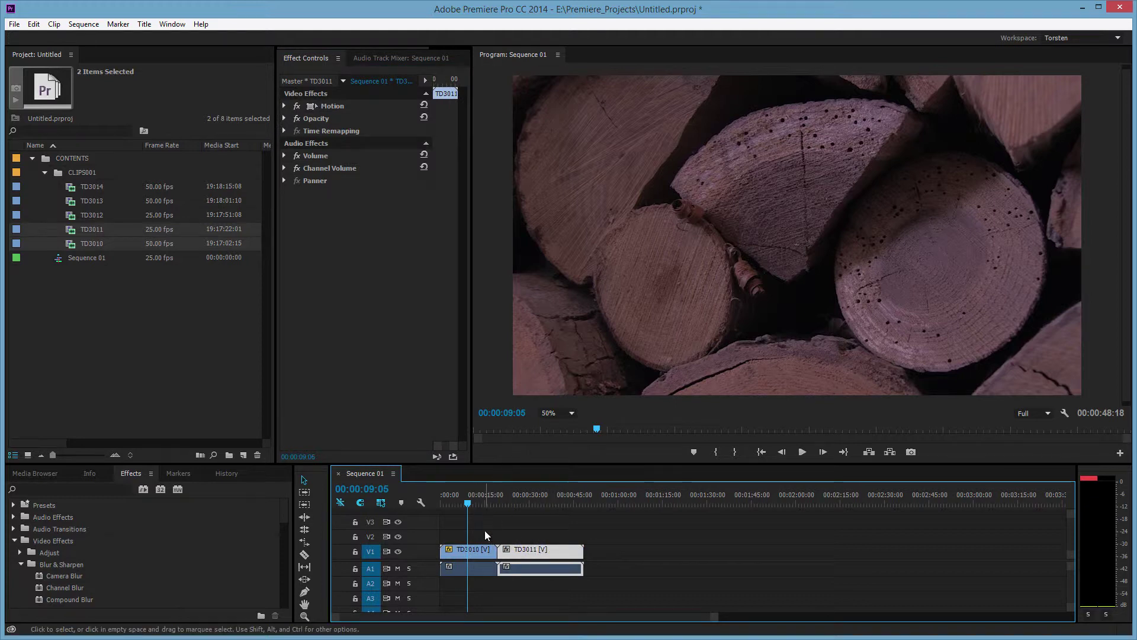
left_click(475, 549)
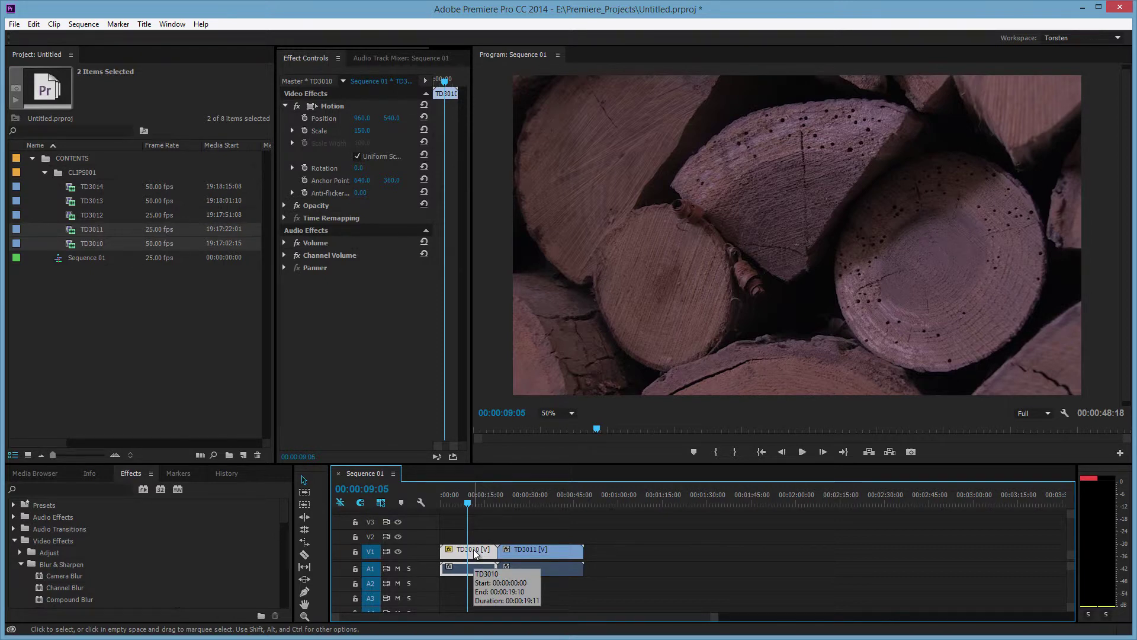
- Zoom the Program monitor to 100% and pan across the frame
left_click(571, 413)
left_click(568, 496)
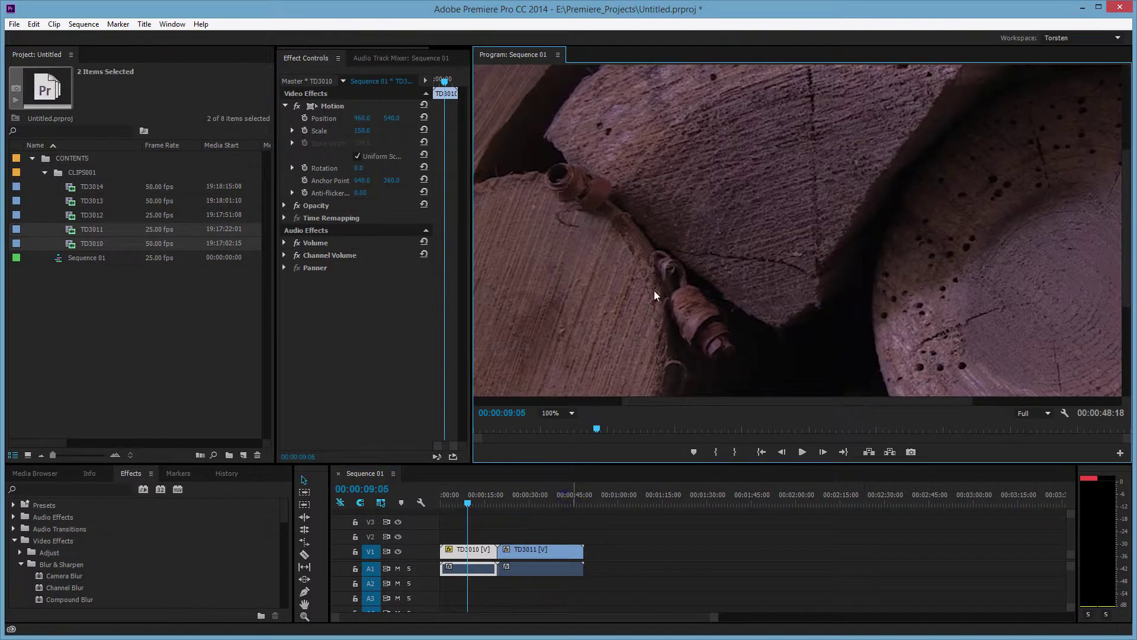
left_click_drag(671, 403, 540, 393)
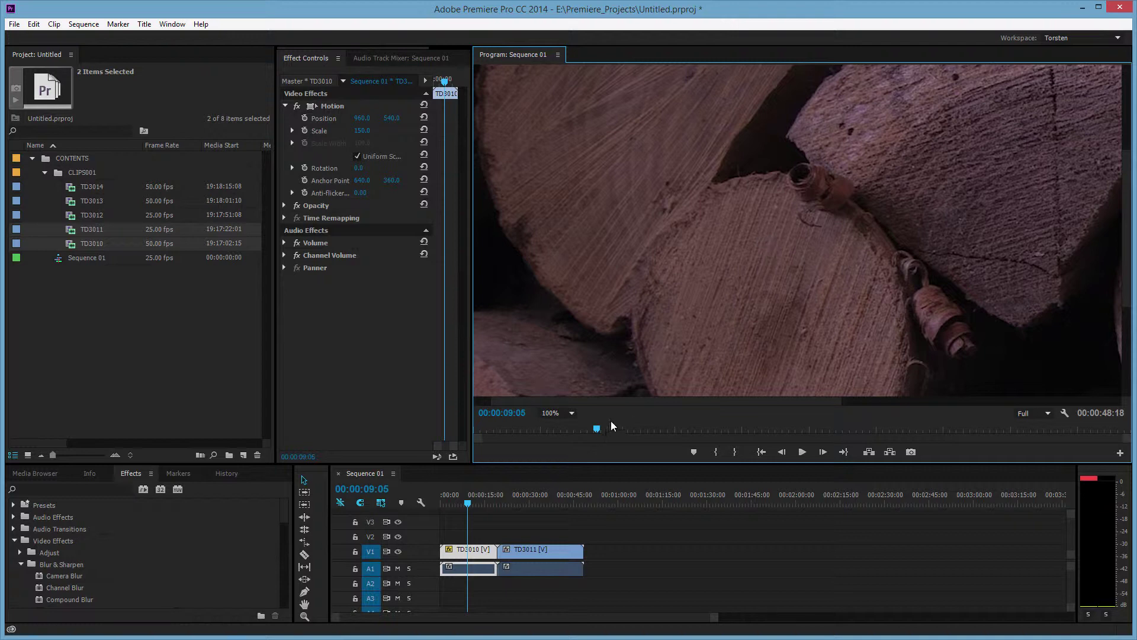
mouse_move(620, 403)
left_mouse_down()
mouse_move(816, 404)
mouse_move(642, 404)
left_mouse_up()
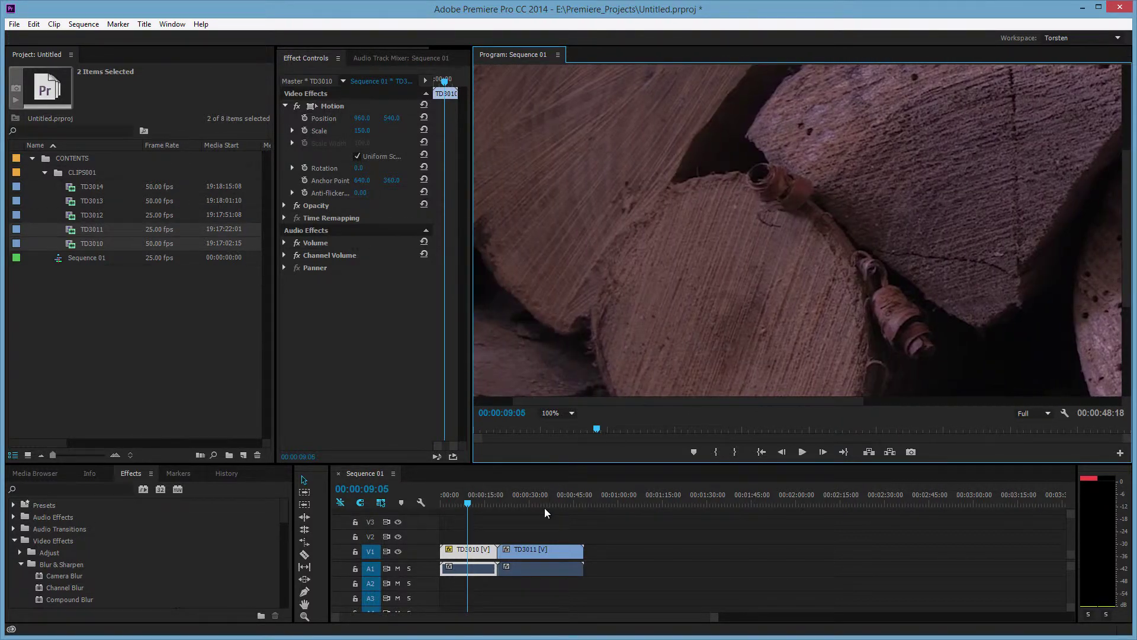
- Alternate between TD3011 (26:20, 27:20, 28:15) and TD3010 (8:20, 9:05) at 100%
left_click(521, 502)
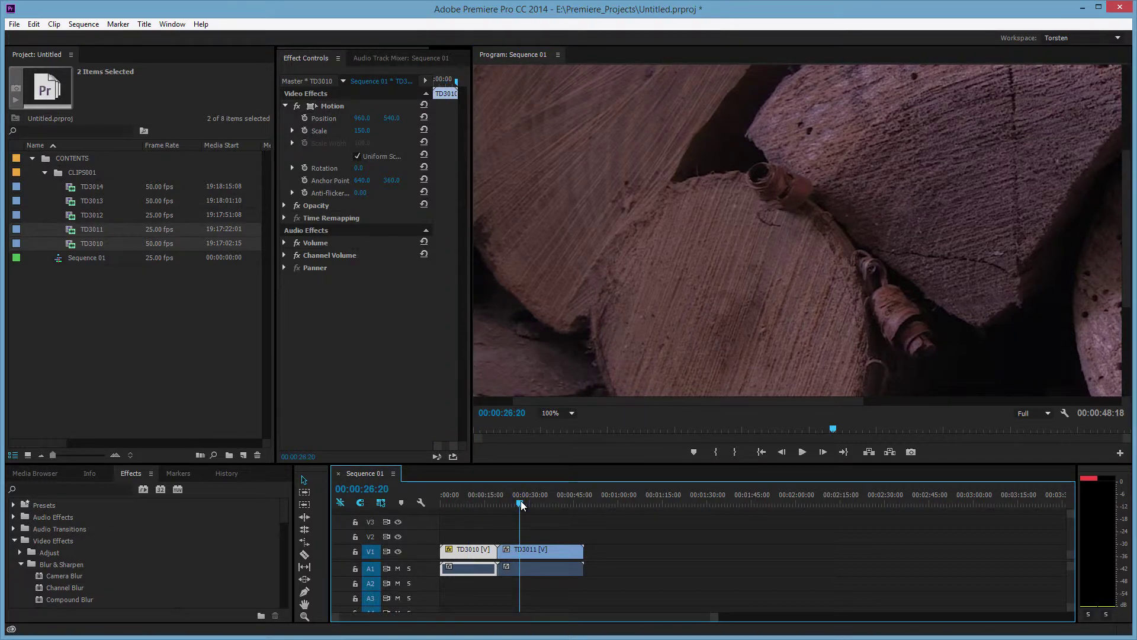
left_click(467, 501)
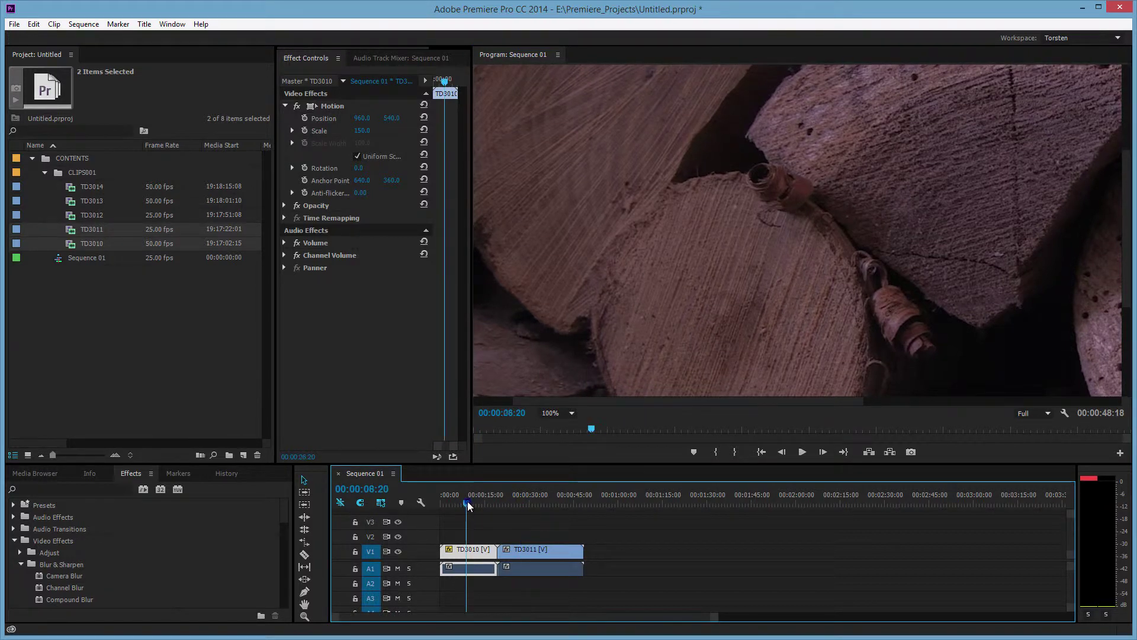
left_click(522, 503)
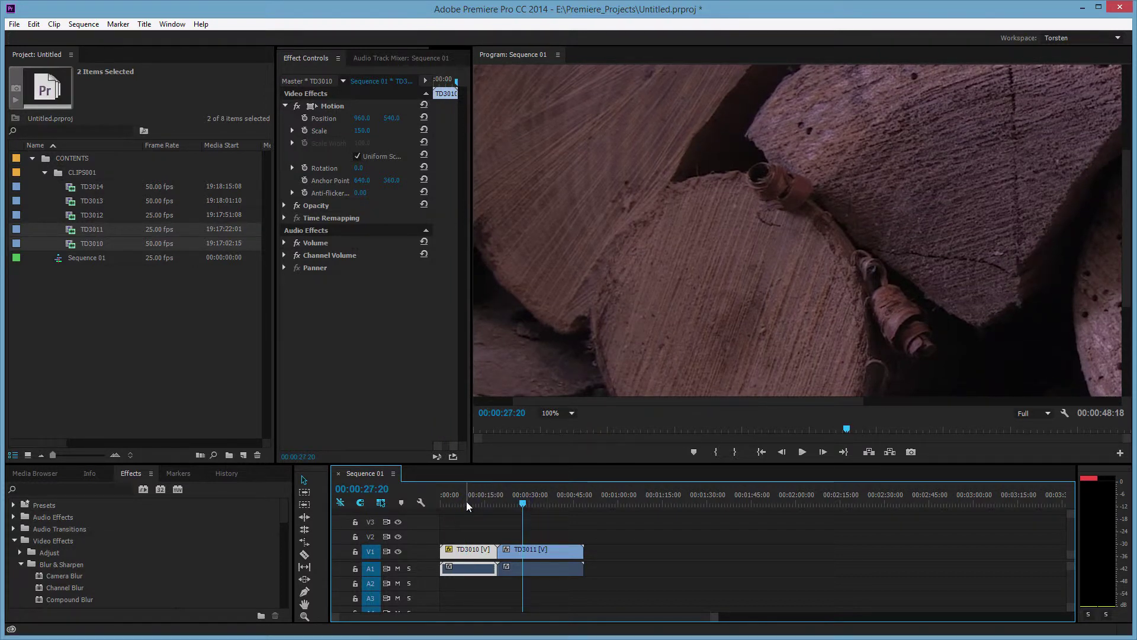
left_click(525, 503)
left_click(468, 504)
left_click(525, 503)
- Zoom the Program monitor to 200% and pan the view
left_click(571, 413)
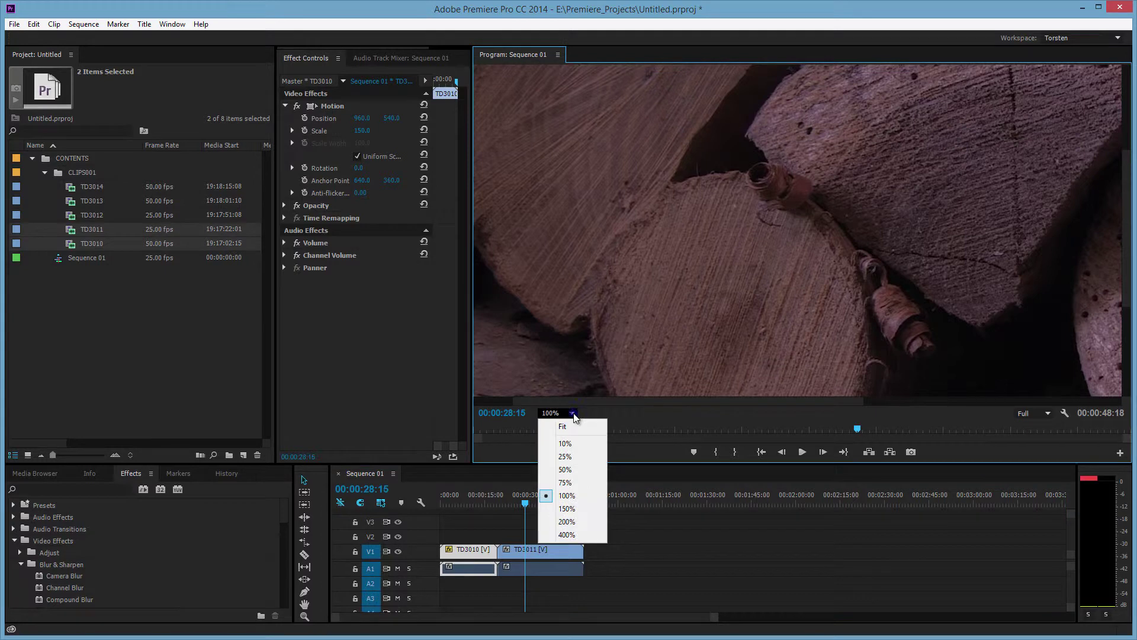
left_click(578, 521)
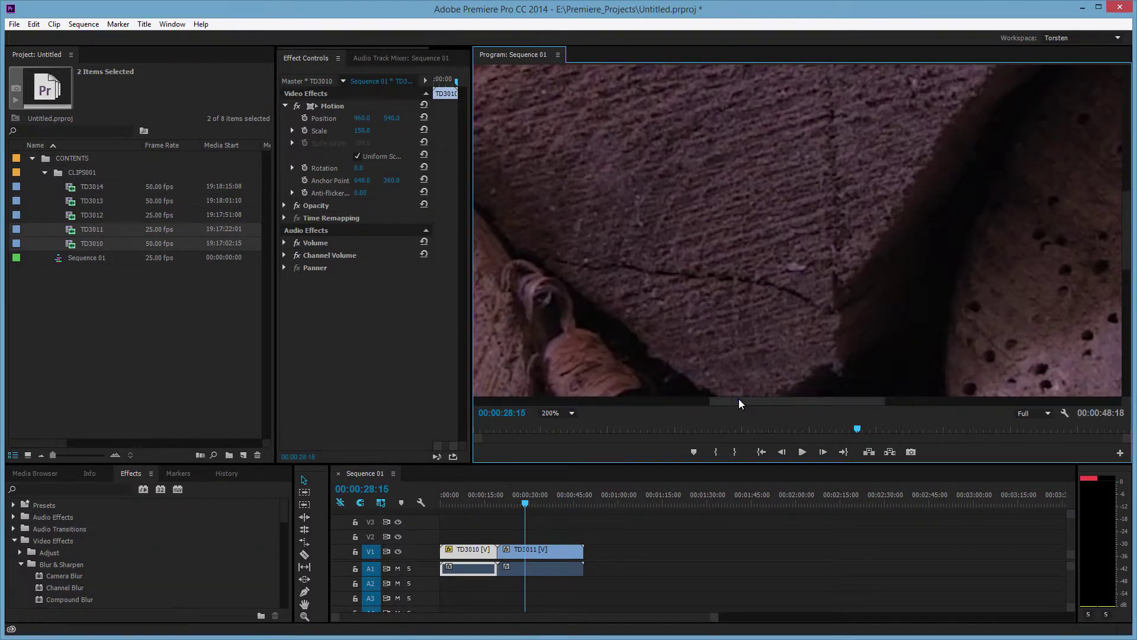
left_click_drag(737, 399, 558, 410)
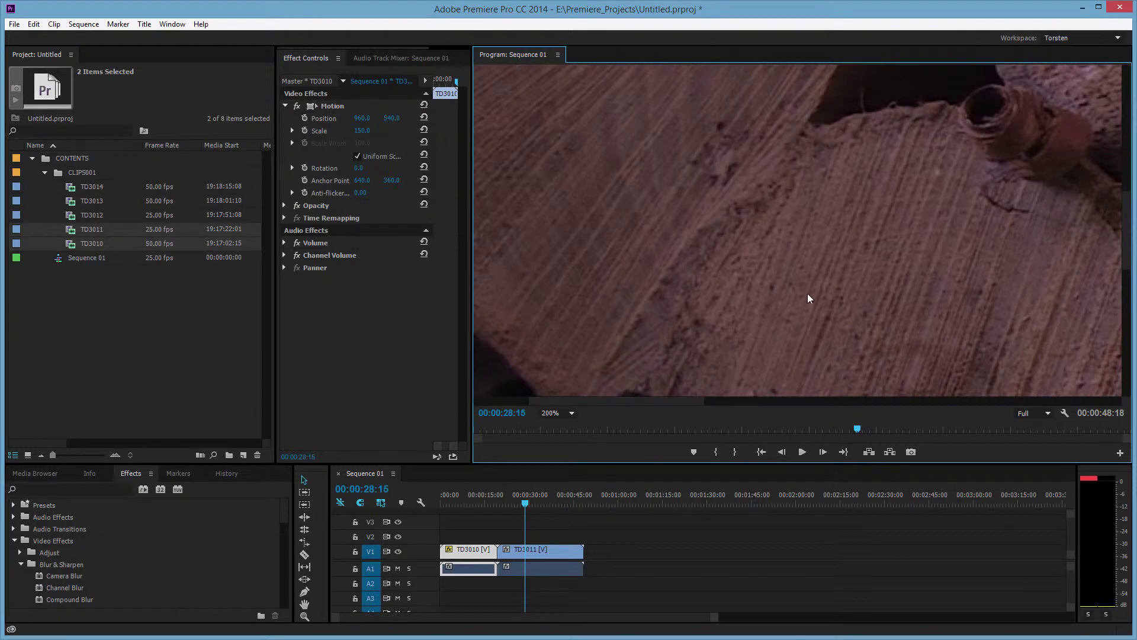
- Compare TD3010 at 9:05 and 10:06 with TD3011 at 27:10 and 29:10
left_click(467, 500)
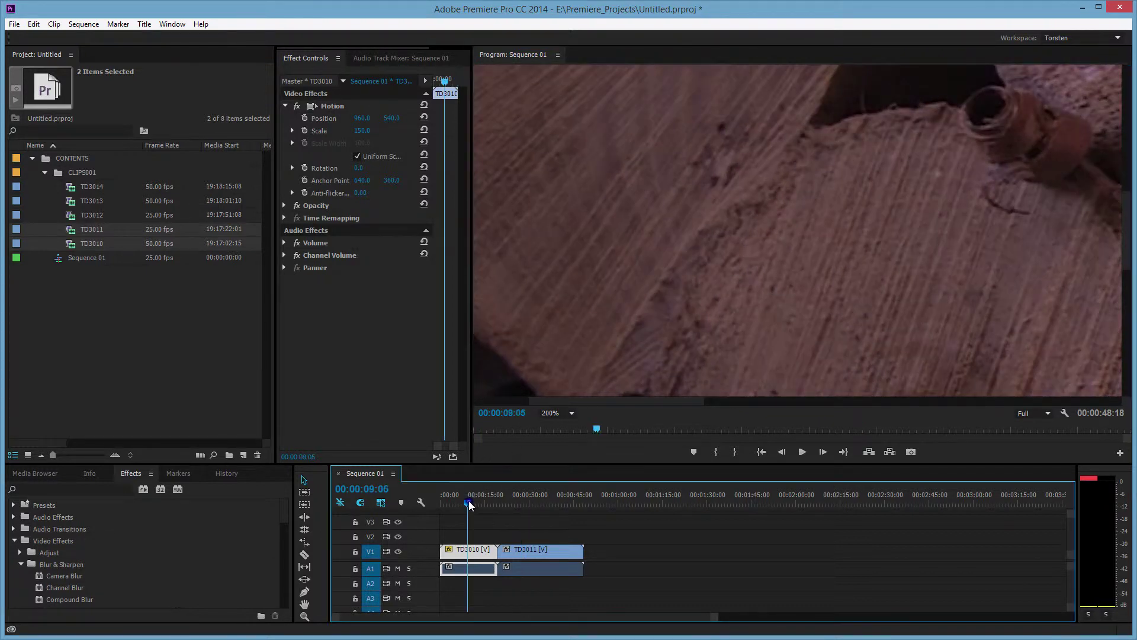
left_click(523, 503)
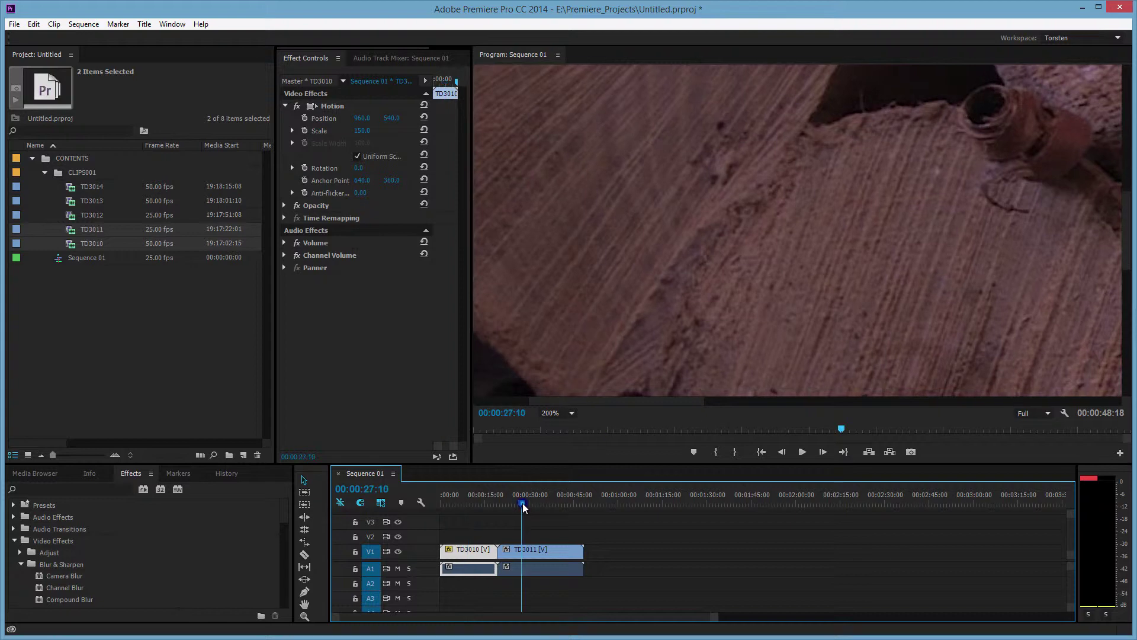
left_click(472, 503)
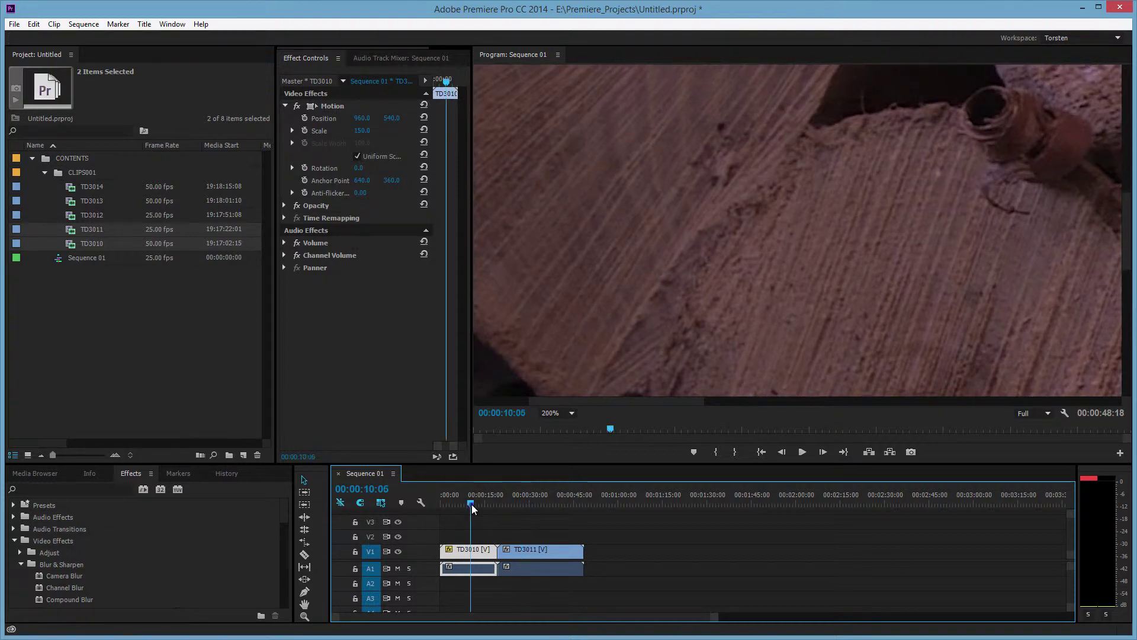
left_click(528, 505)
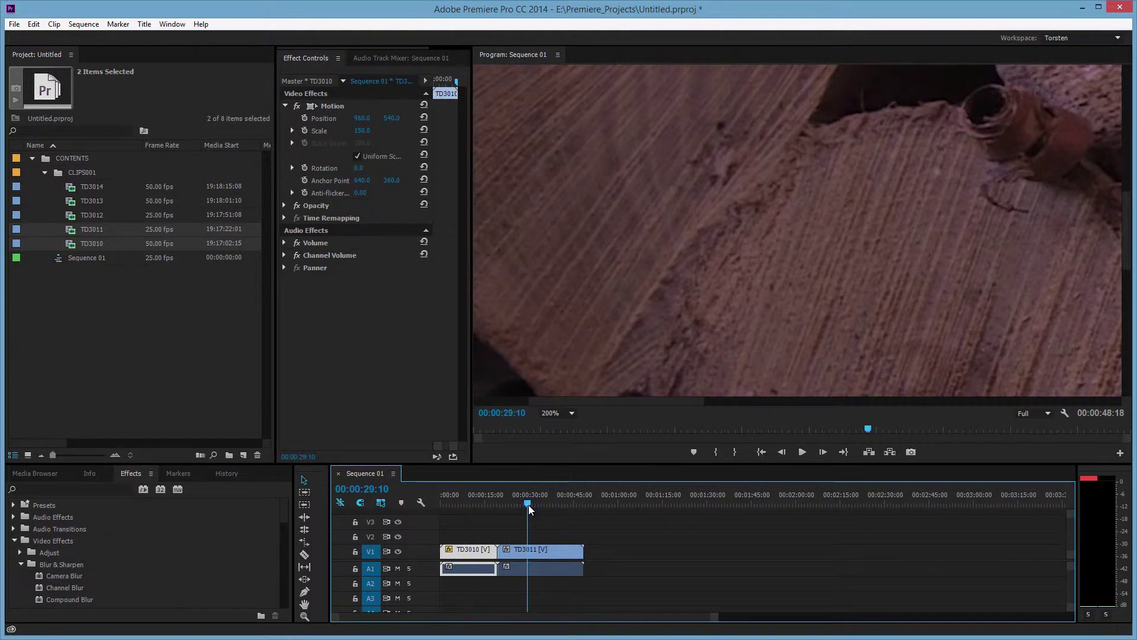
- Toggle between TD3010 at 9:05 and 8 seconds and TD3011 at 28:00
left_click(469, 503)
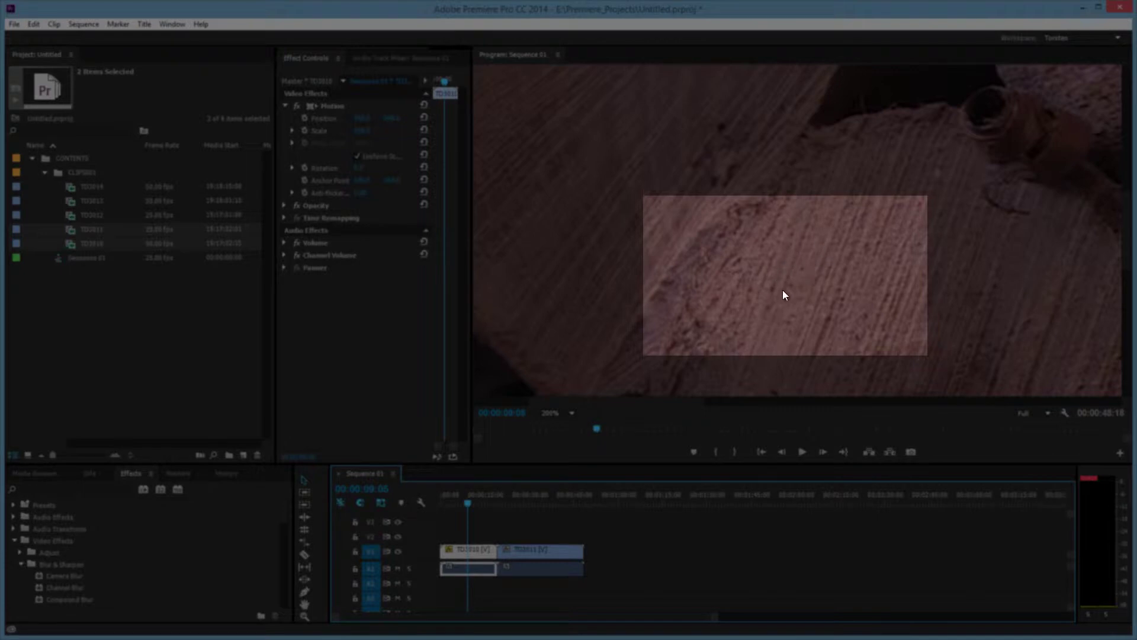
left_click(524, 505)
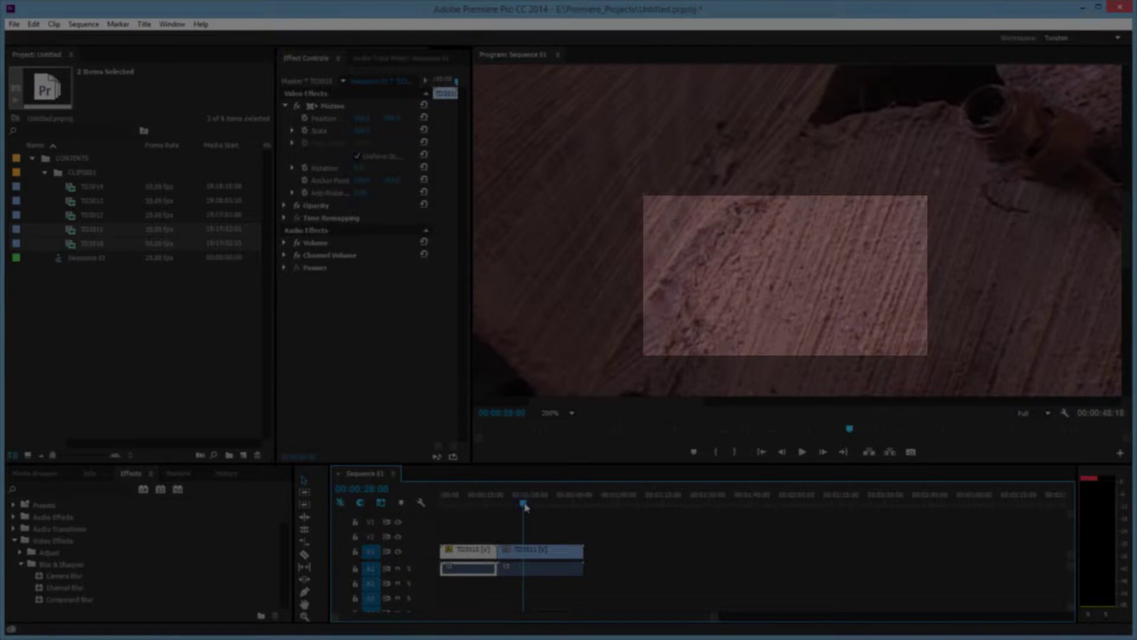
left_click(468, 504)
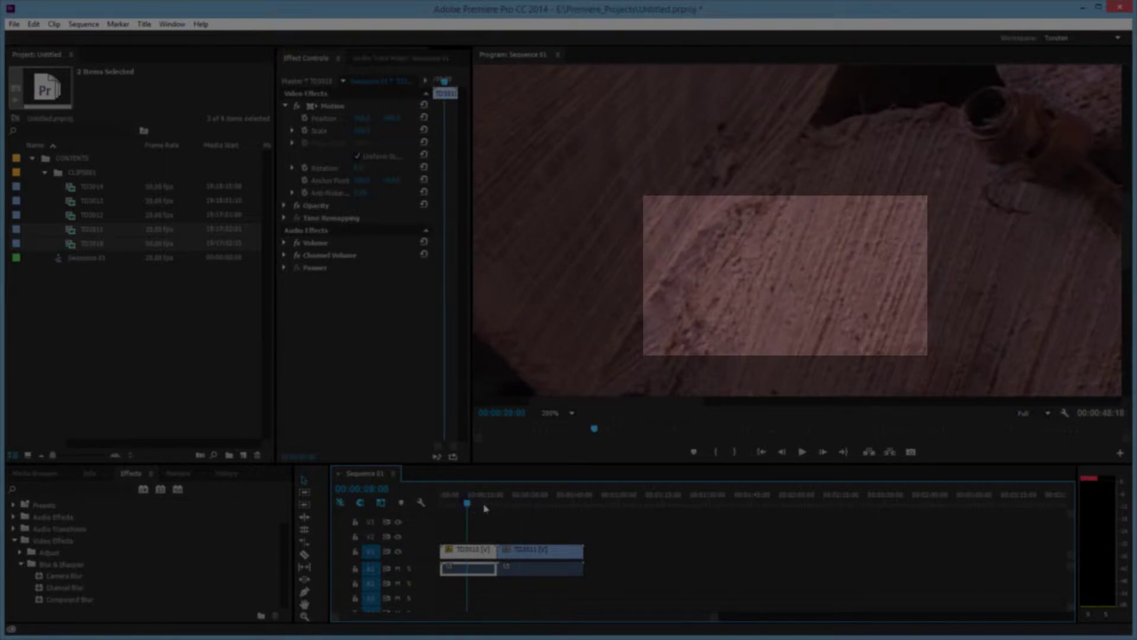
left_click(533, 505)
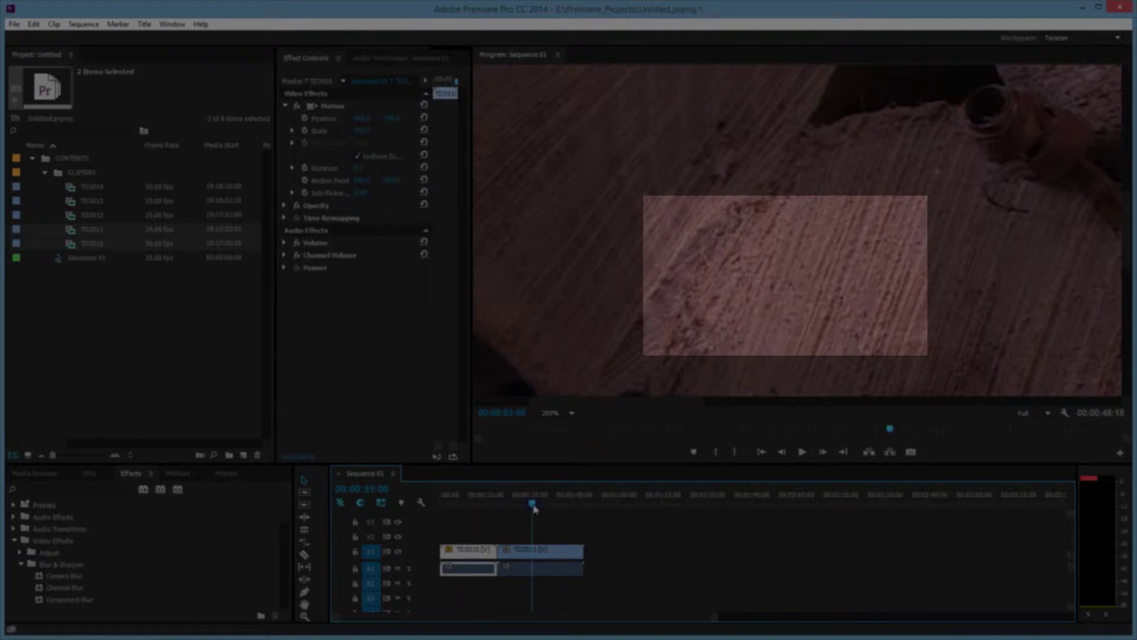
- Cue the playhead to 00:00:10:15 in TD3010 after a brief TD3011 check
left_click(469, 504)
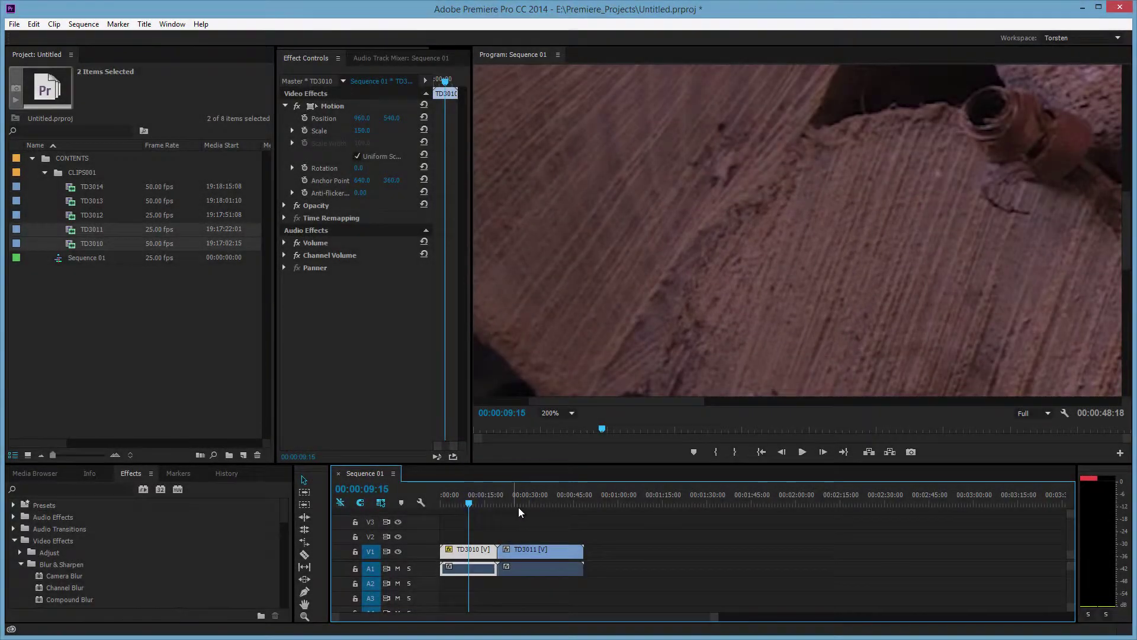
left_click(535, 500)
left_click(473, 502)
- Magnify the Program monitor to 400% and pan onto the wood grain
left_click(572, 414)
left_click(580, 534)
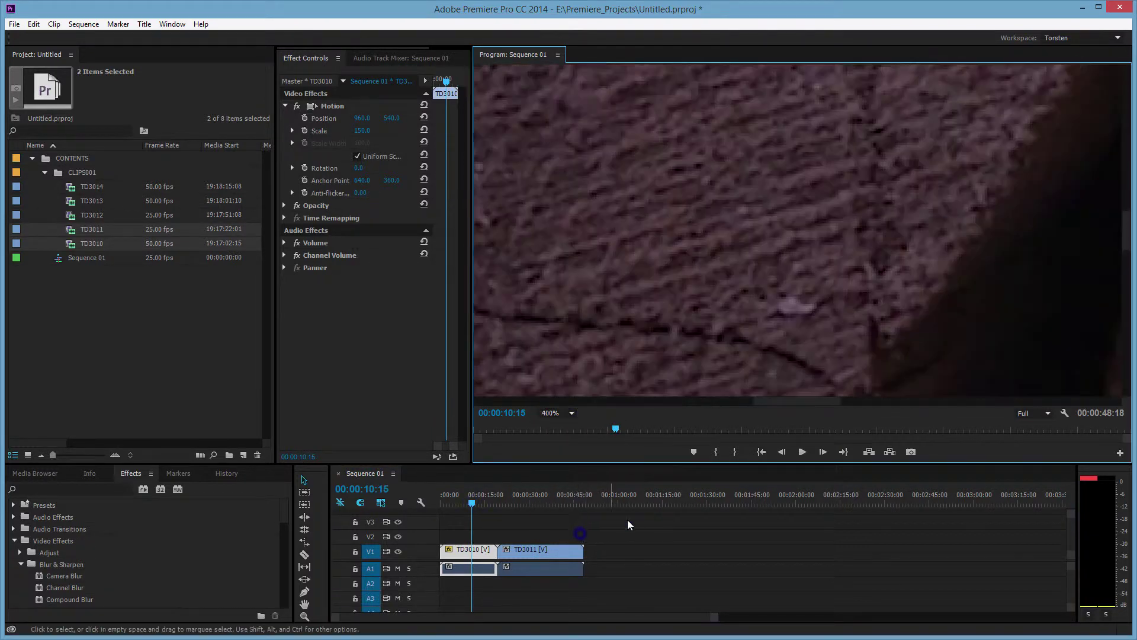
left_click_drag(788, 400, 585, 394)
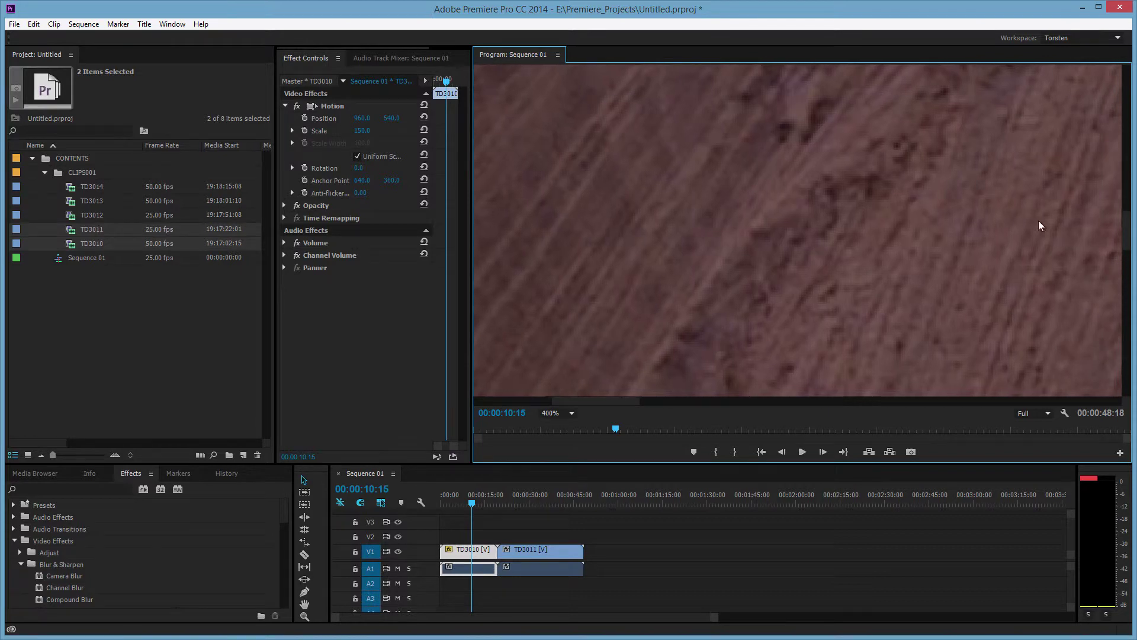
left_click_drag(1127, 212, 1127, 232)
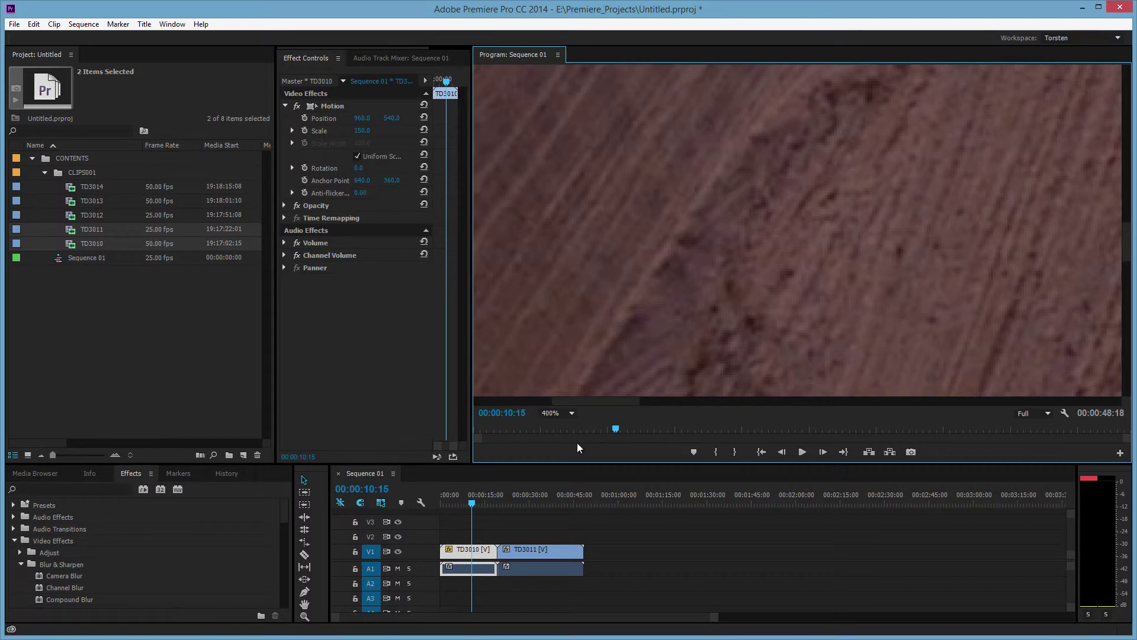
left_click(533, 502)
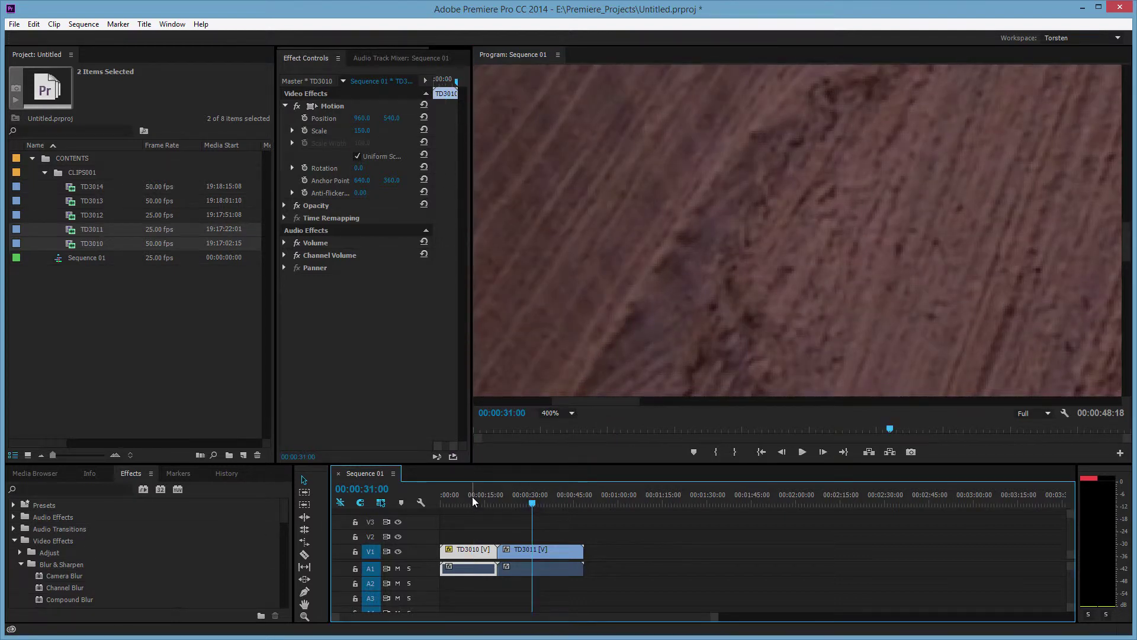
left_click(472, 498)
left_click(531, 501)
left_click(471, 503)
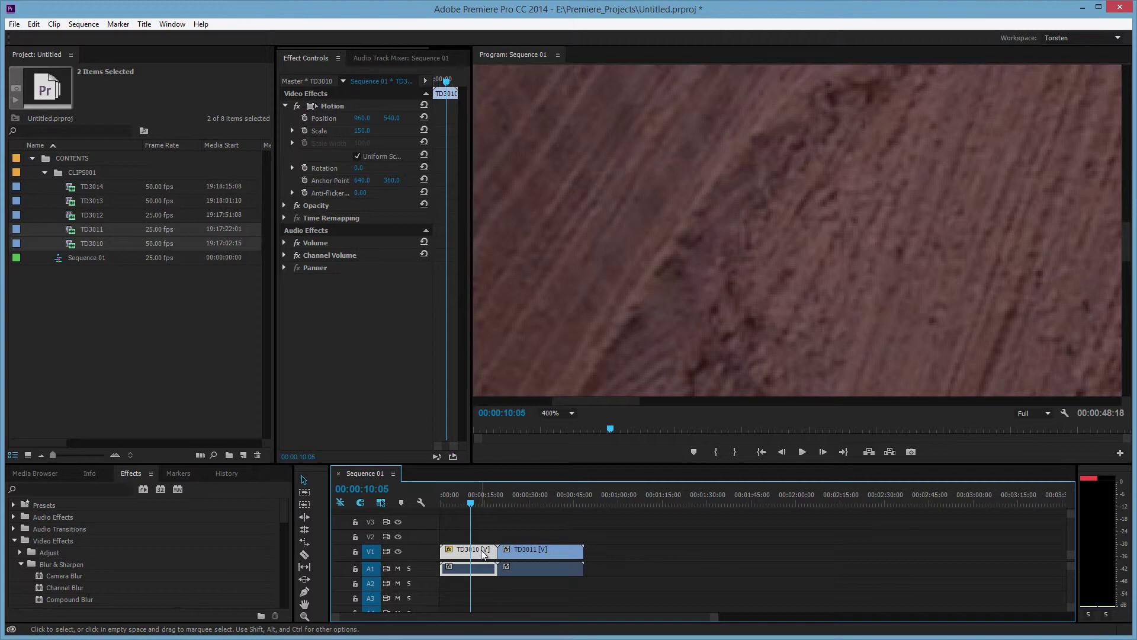
left_click(528, 501)
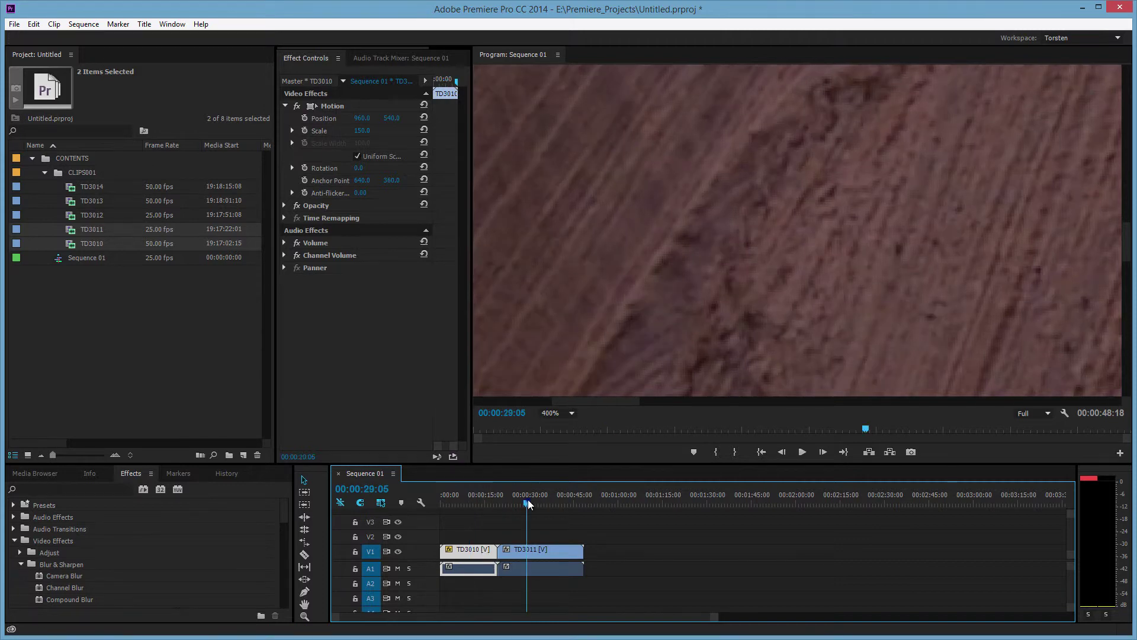
left_click(472, 504)
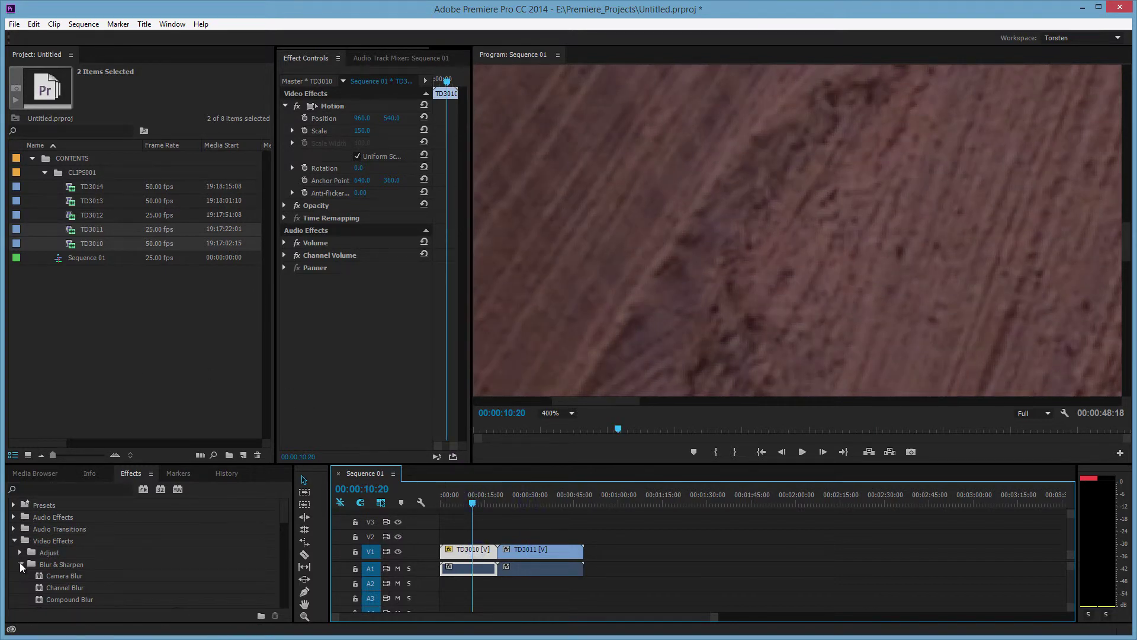
- Apply Sharpen to TD3010 with Sharpen Amount 5, toggling it off and on to compare
scroll(33, 561, "down", 2)
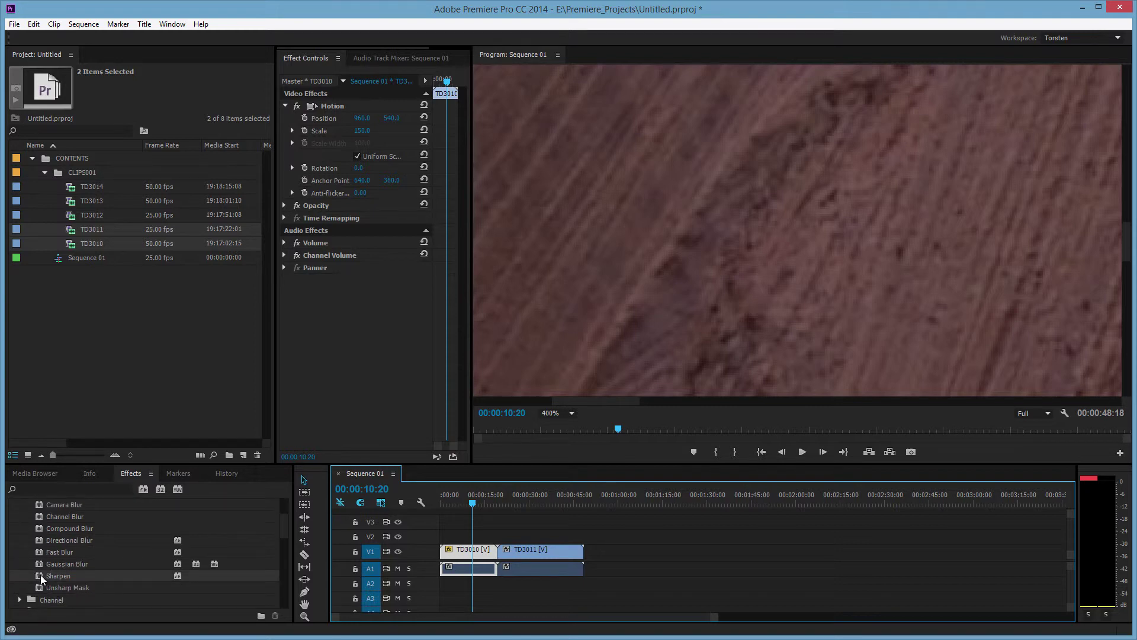
double_click(41, 575)
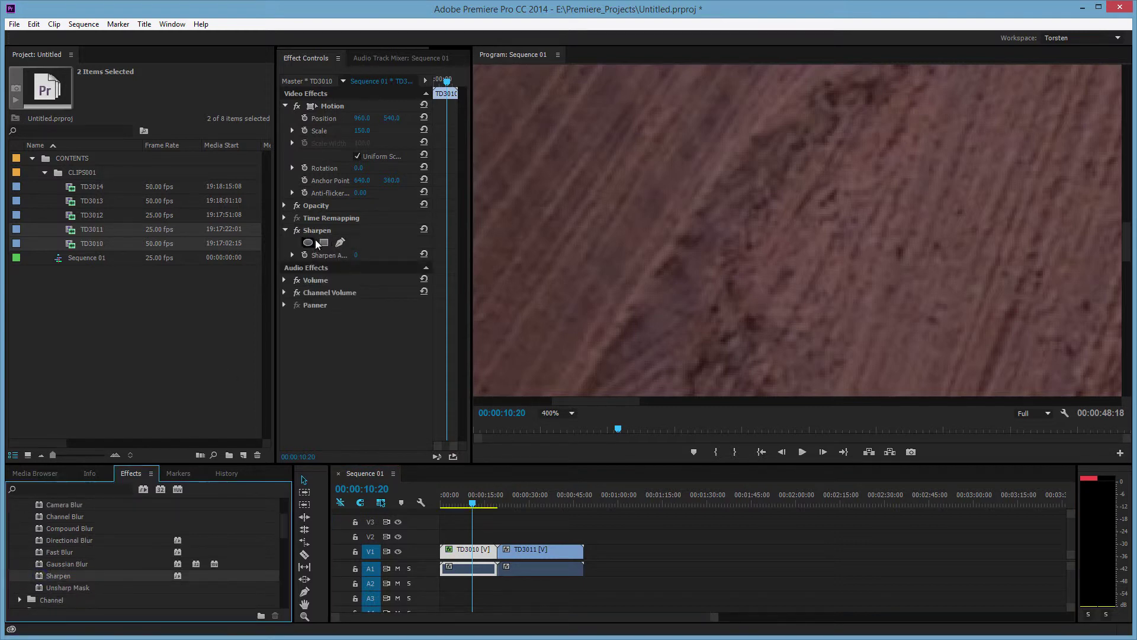
left_click(297, 230)
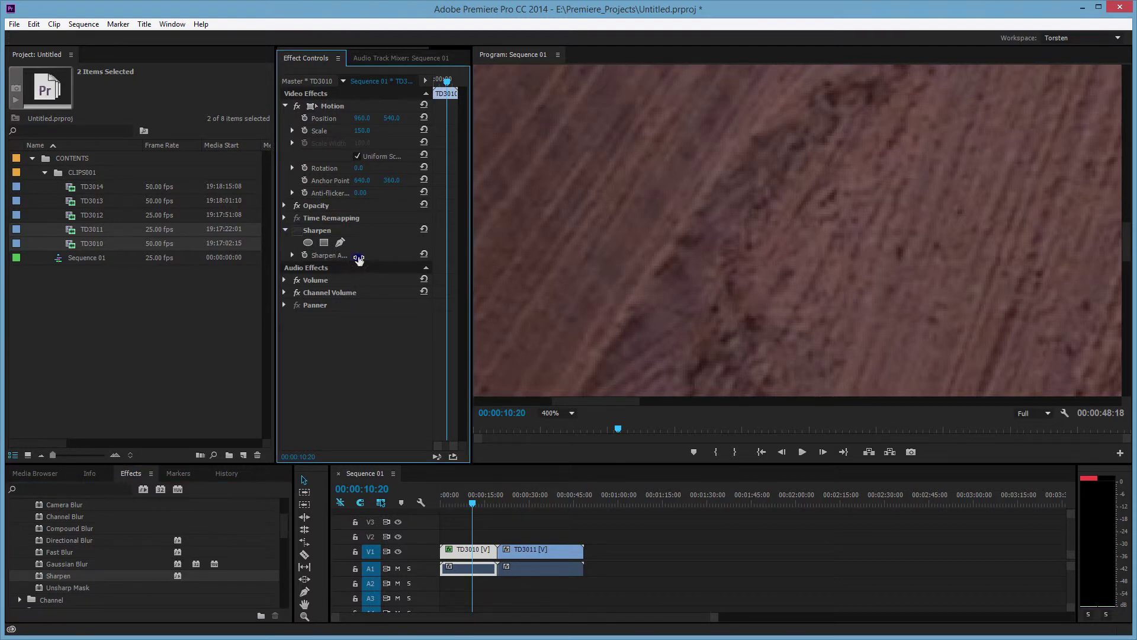
left_click_drag(359, 259, 366, 259)
left_click(362, 257)
type("5")
key("Return")
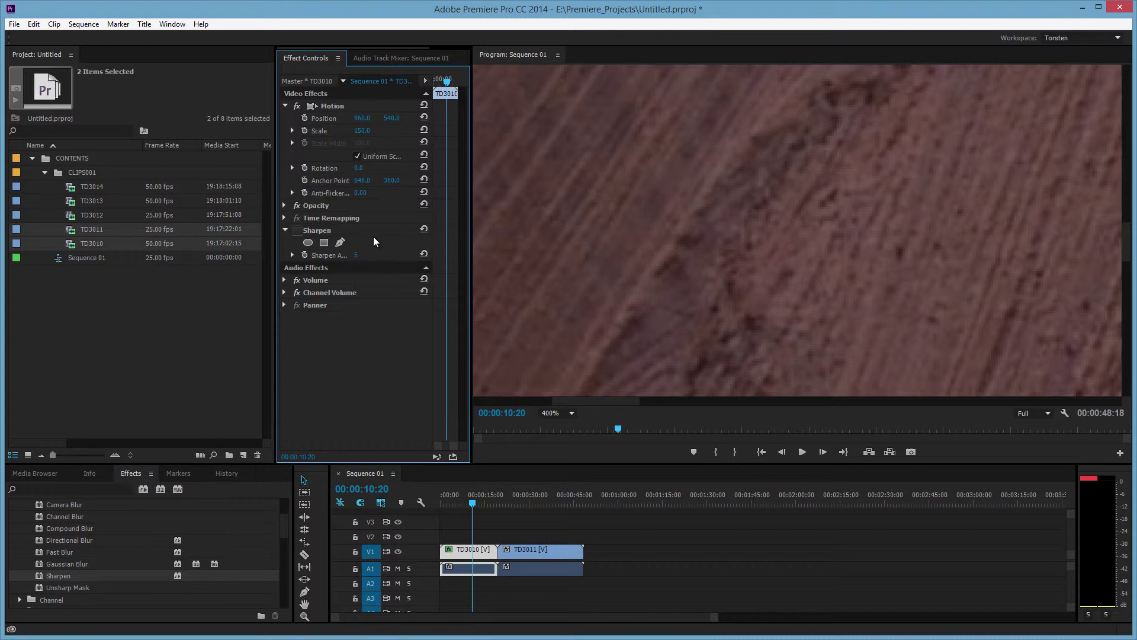
left_click(298, 232)
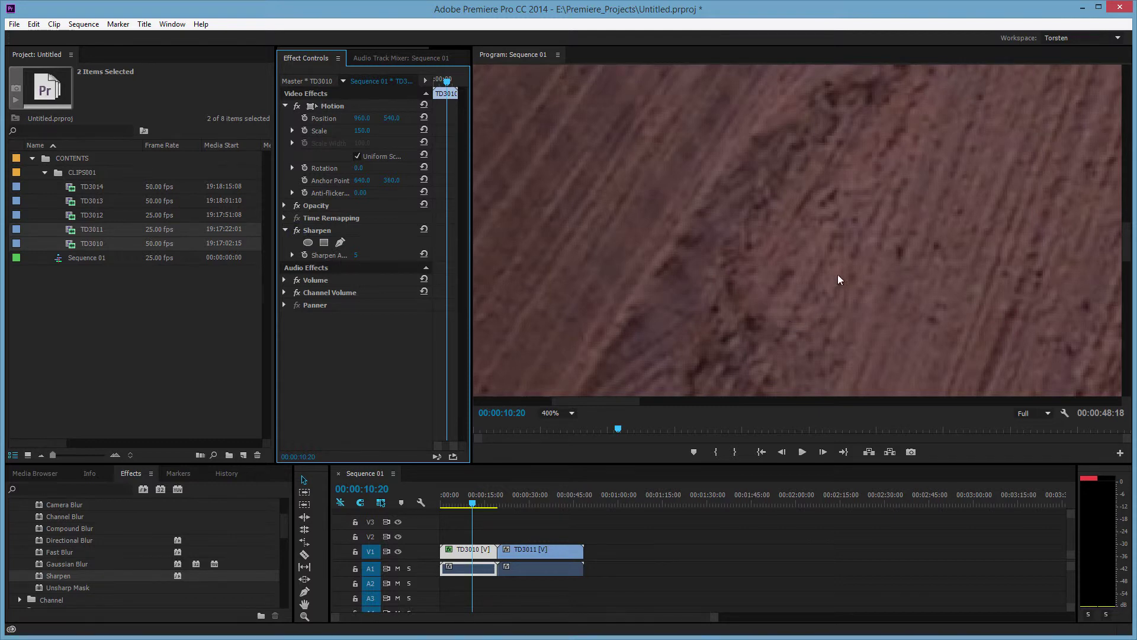
- Compare TD3011 at 29:00 with TD3010 at 9:10
left_click(527, 504)
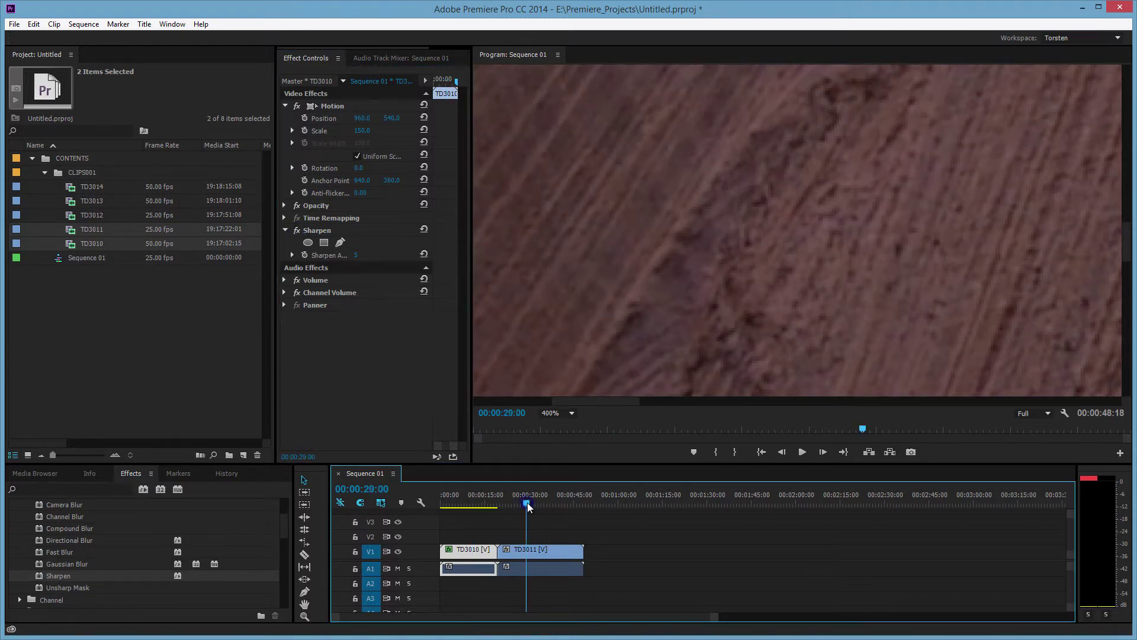
left_click(468, 504)
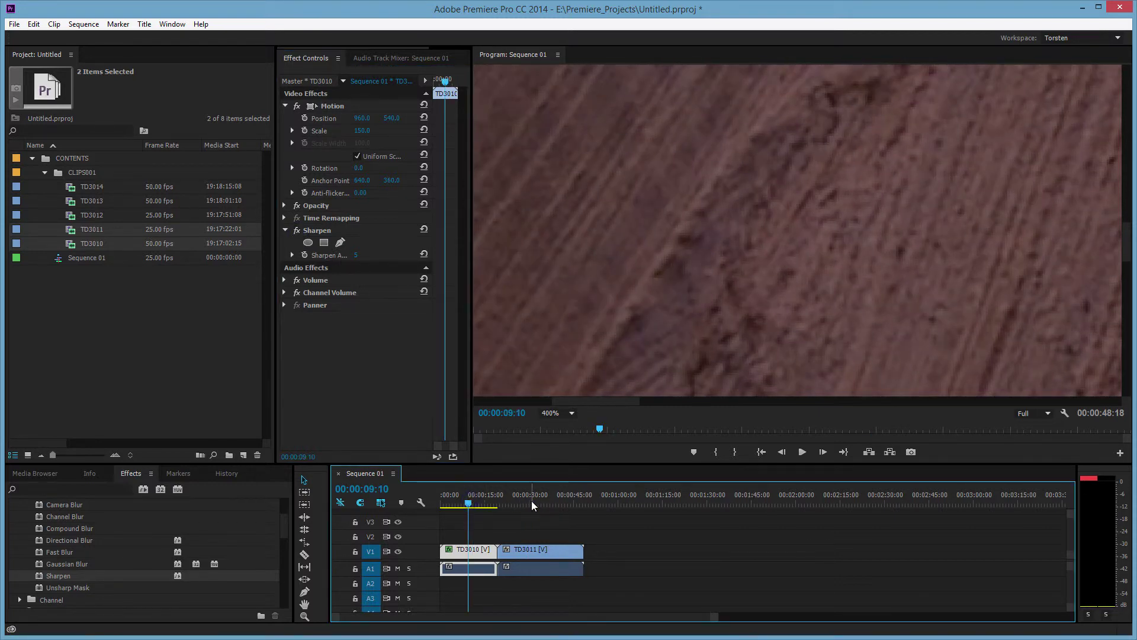
left_click(516, 504)
left_click(471, 504)
- Raise TD3010's Sharpen Amount to 7
left_click(359, 256)
type("7")
key("Return")
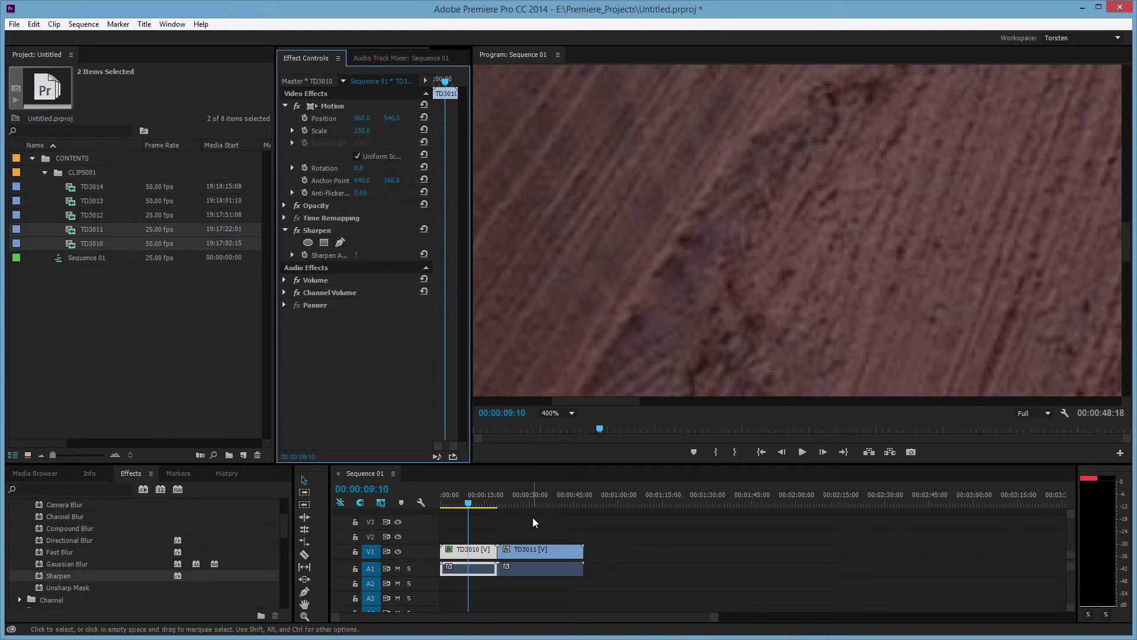
- Scrub TD3010 to about 10:06, then check TD3011 at 28:10 and 30:20
left_click_drag(530, 506, 471, 504)
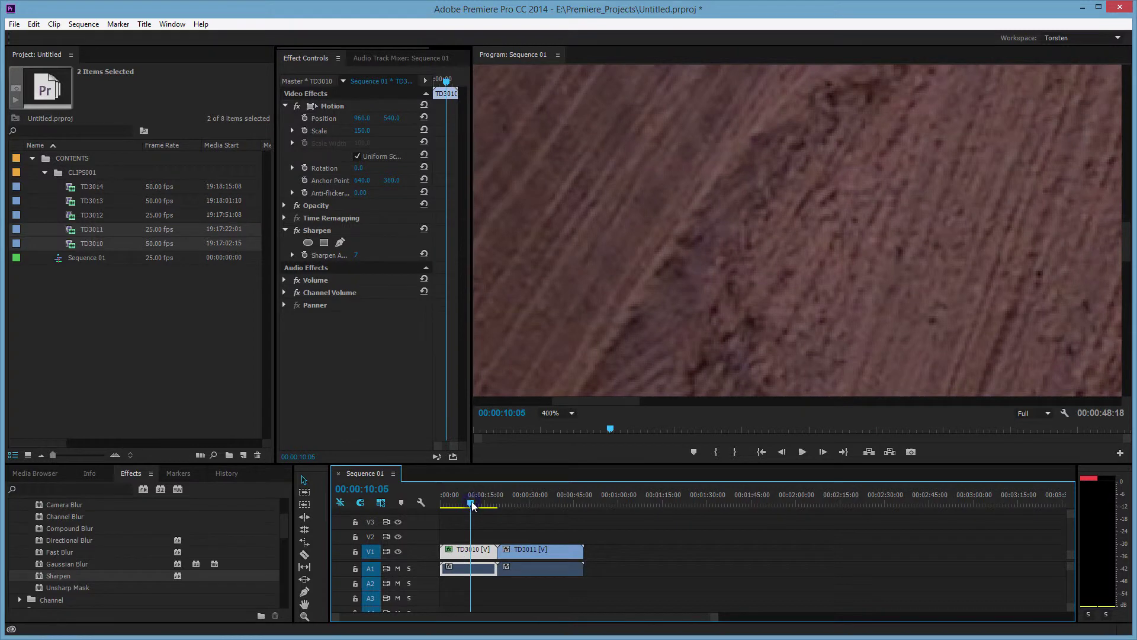
left_click(525, 504)
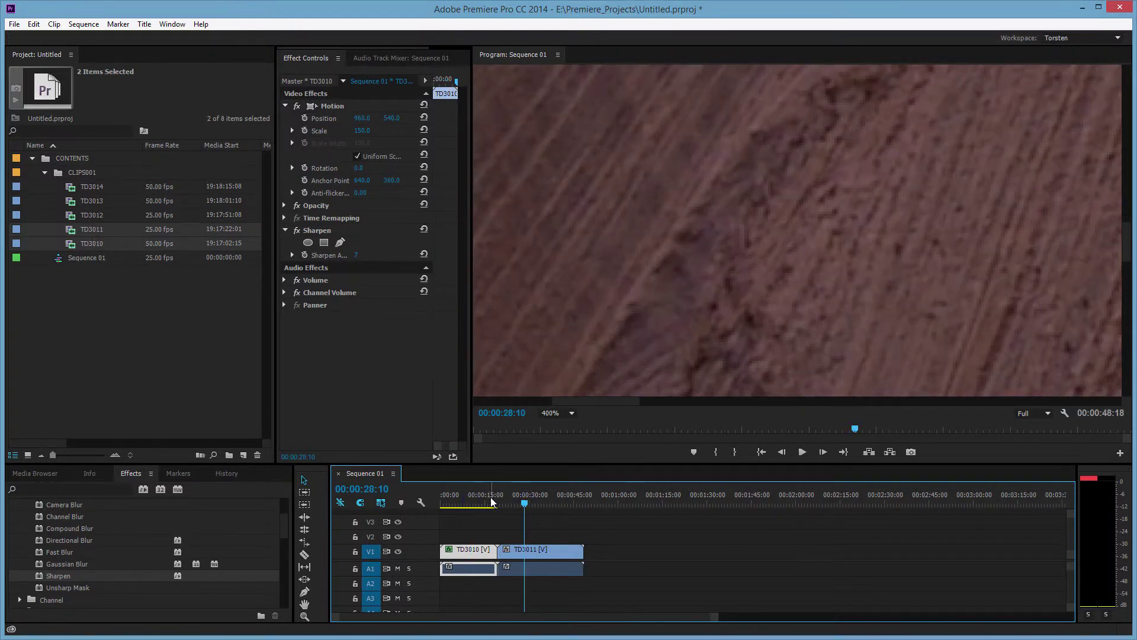
left_click(532, 504)
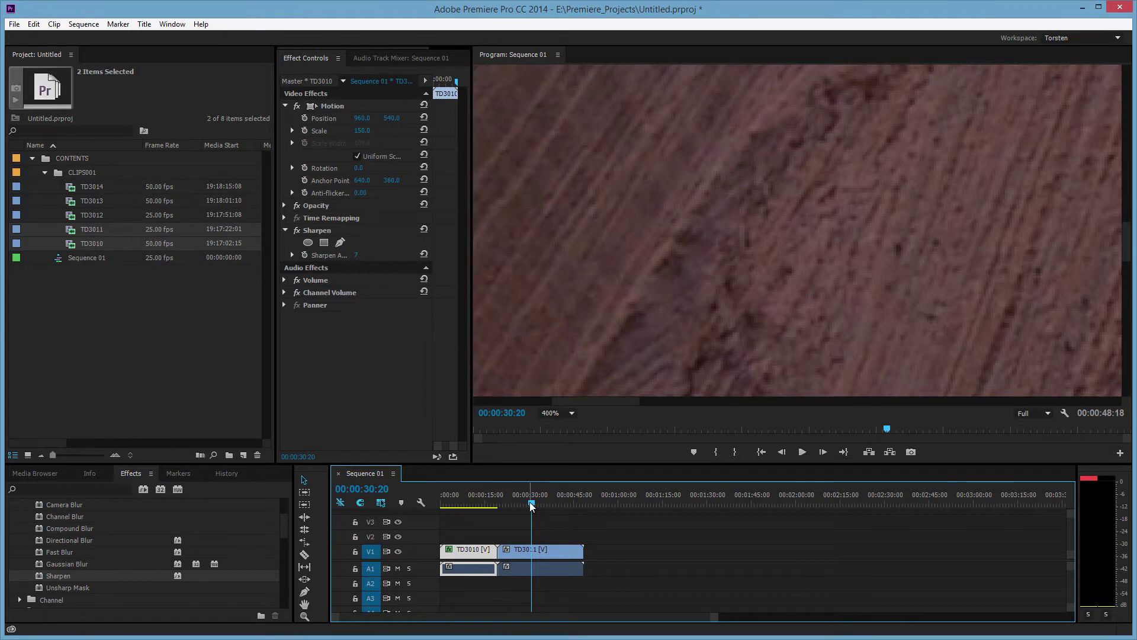
left_click(477, 505)
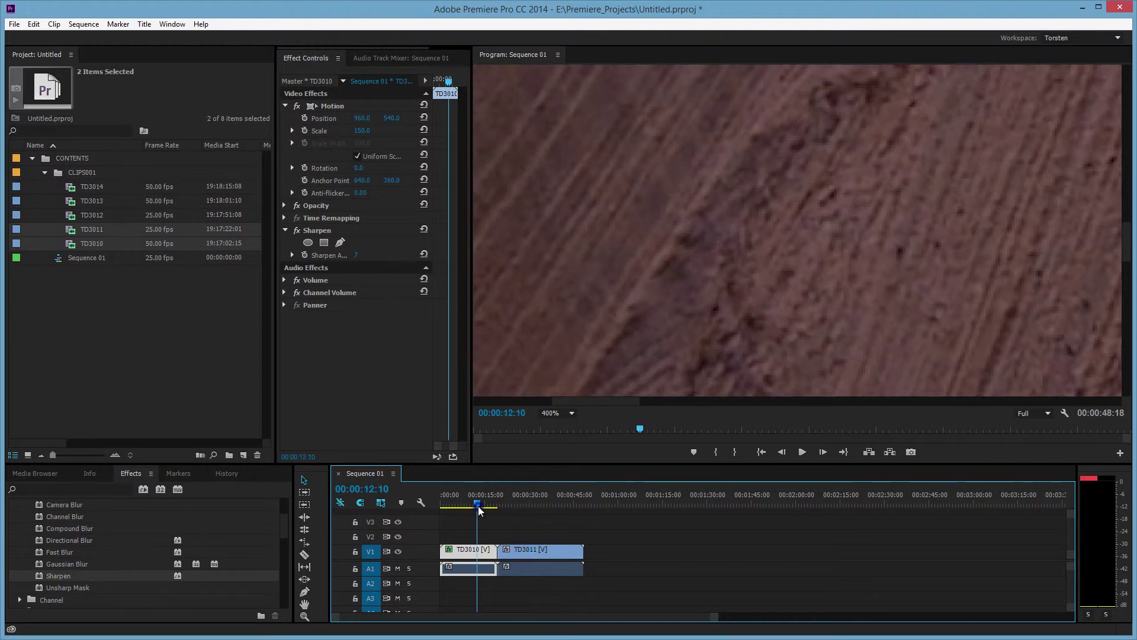
left_click(530, 503)
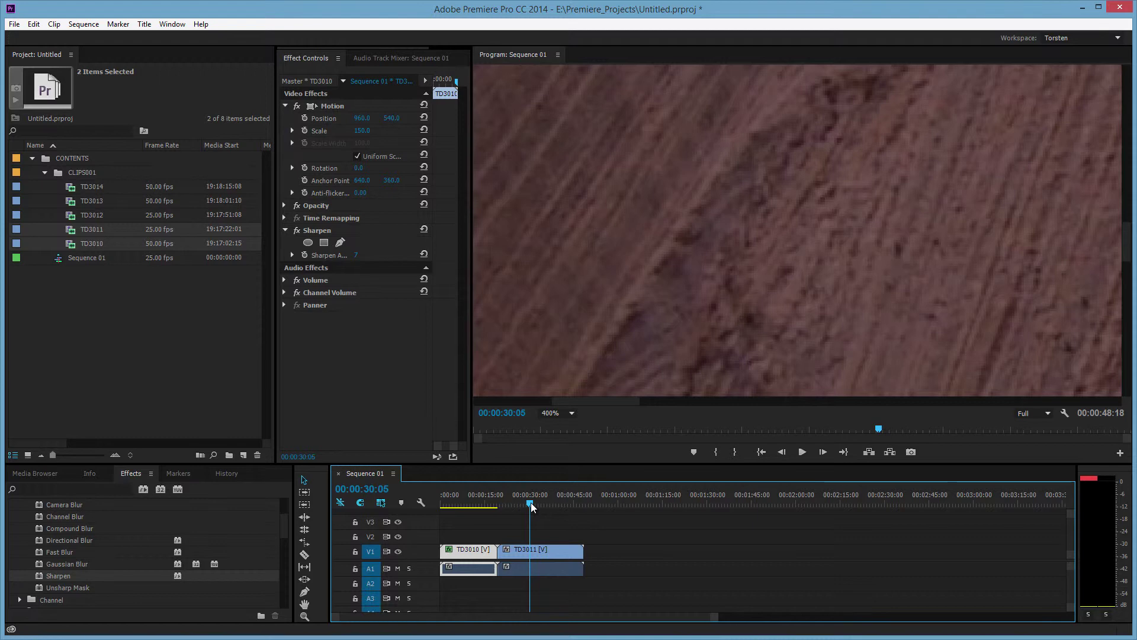
left_click(468, 503)
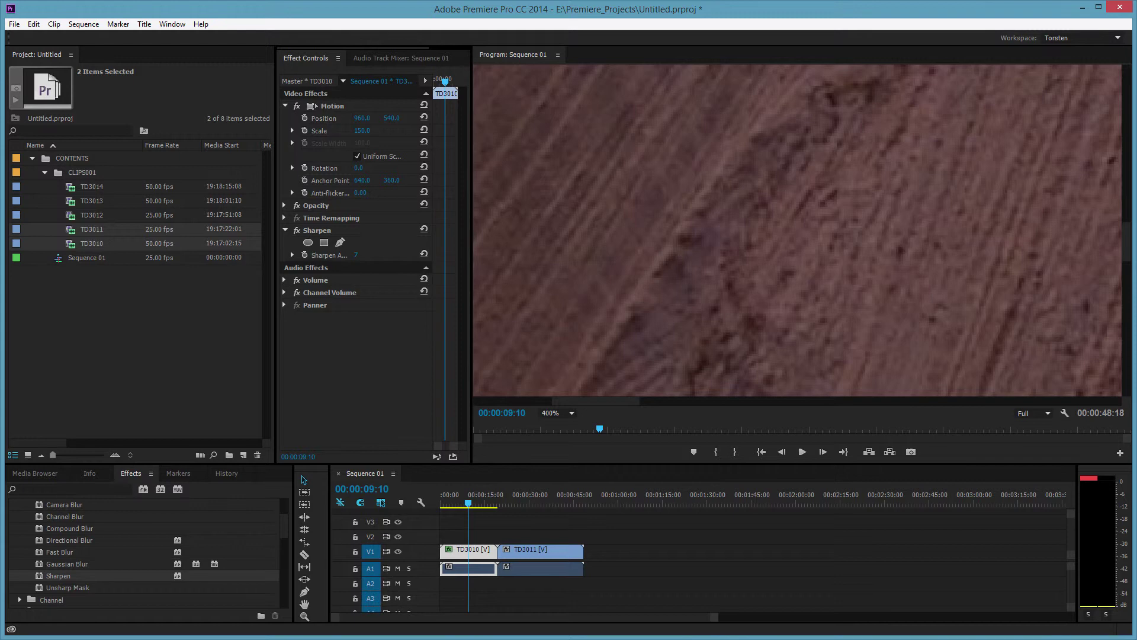
- Return the Program monitor to 100% and jump to TD3011 at 31:05
left_click(572, 414)
left_click(562, 498)
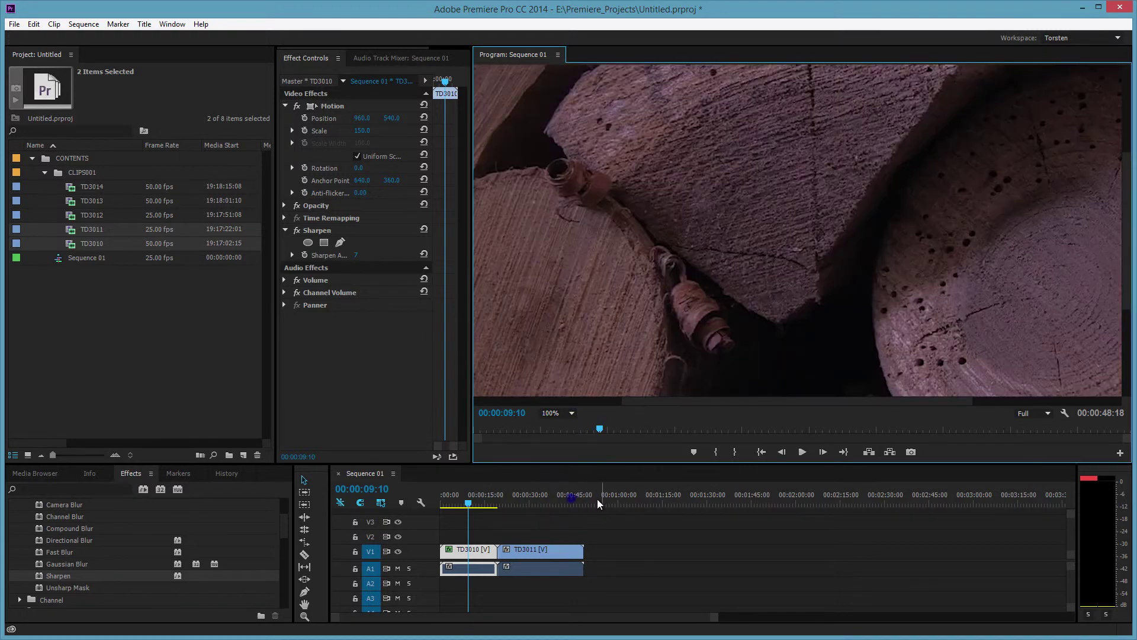
left_click(533, 505)
- Scrub through TD3010 around 10:20, finishing on TD3011 at 34:00
mouse_move(468, 504)
left_mouse_down()
mouse_move(533, 504)
mouse_move(464, 505)
mouse_move(530, 504)
mouse_move(480, 508)
left_mouse_up()
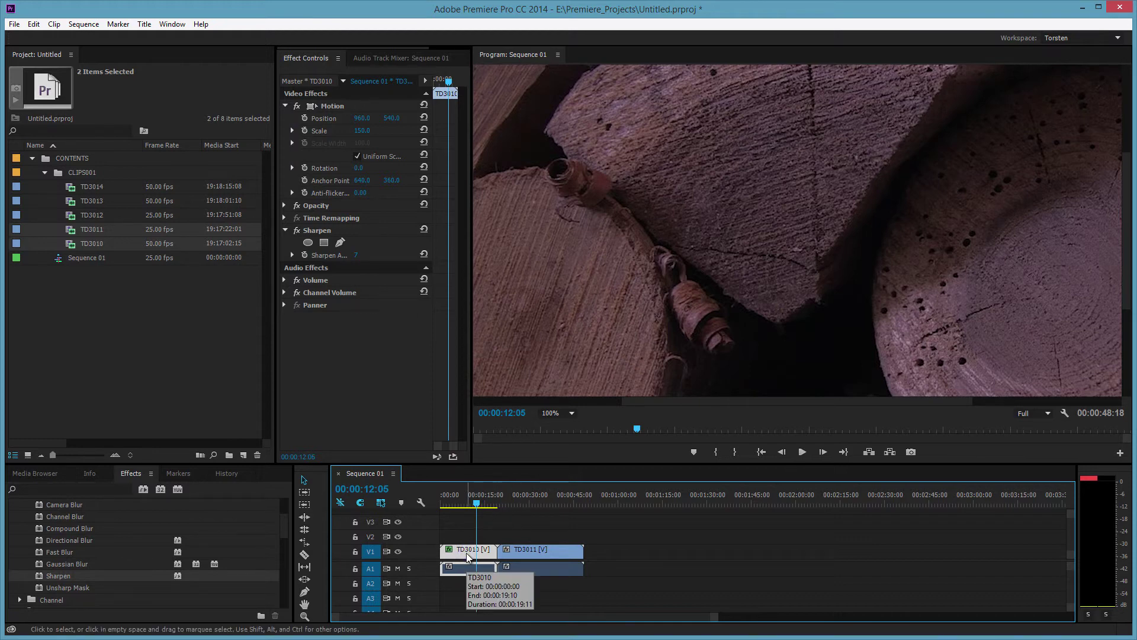
left_click(536, 498)
left_click(473, 497)
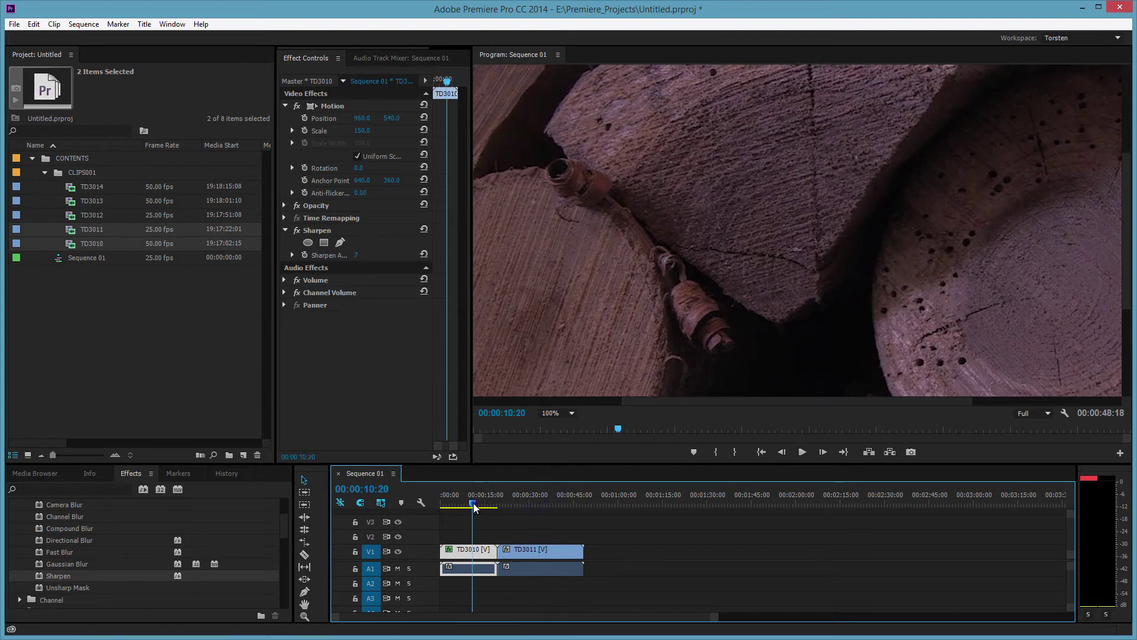
left_click(542, 503)
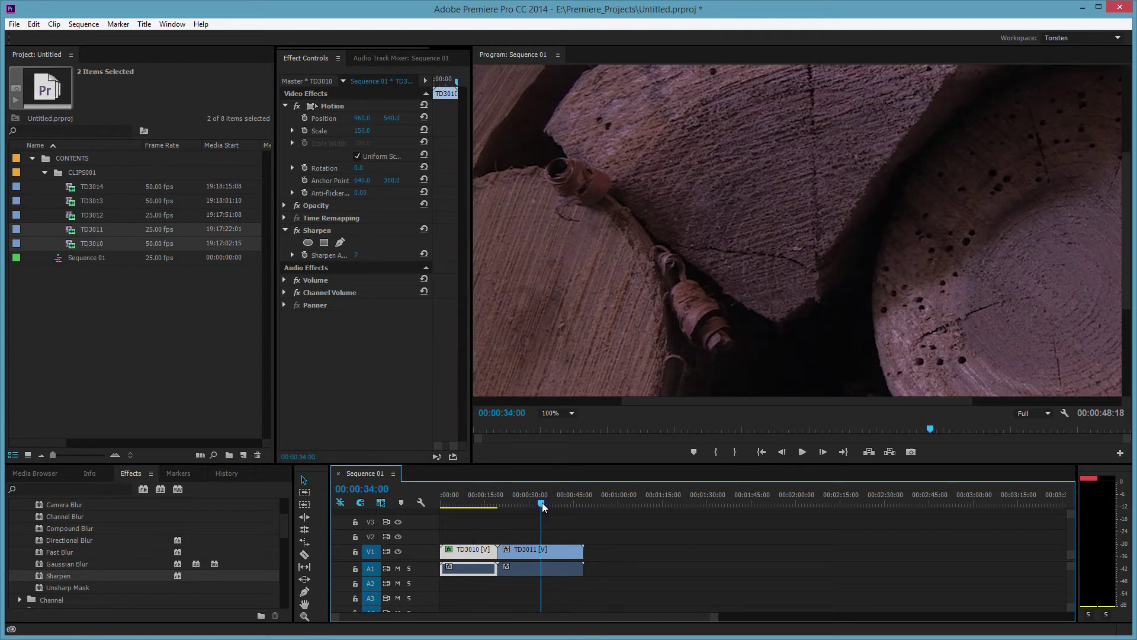